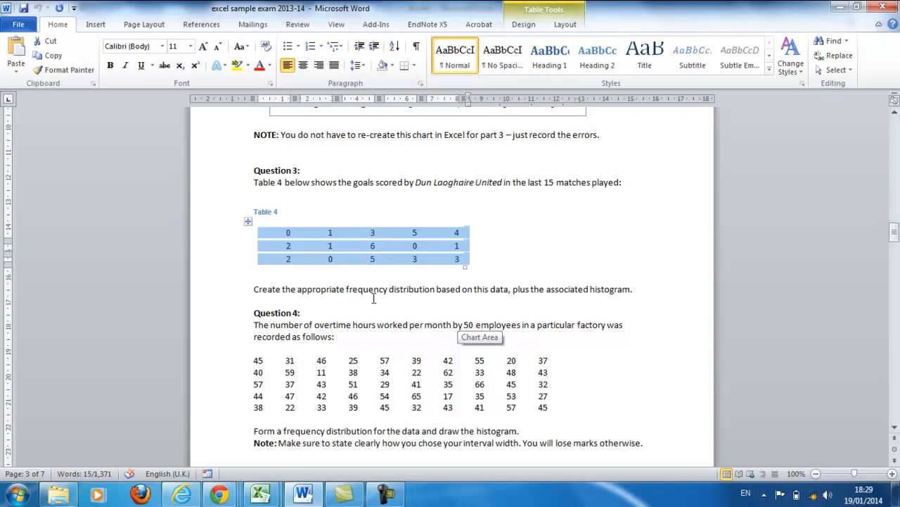
# - Switch from the exam document to the Book1 workbook in Excel and select cell H3 on Sheet2
pyautogui.click(260, 495)
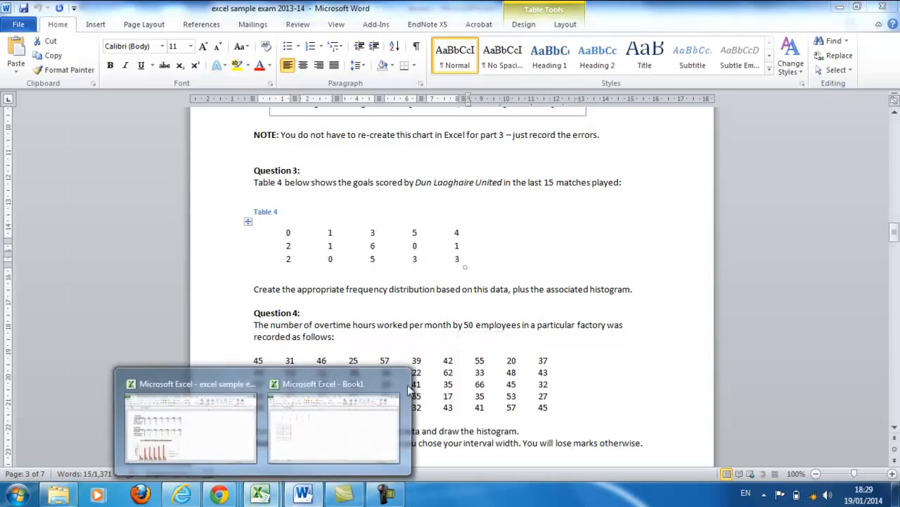
pyautogui.click(364, 446)
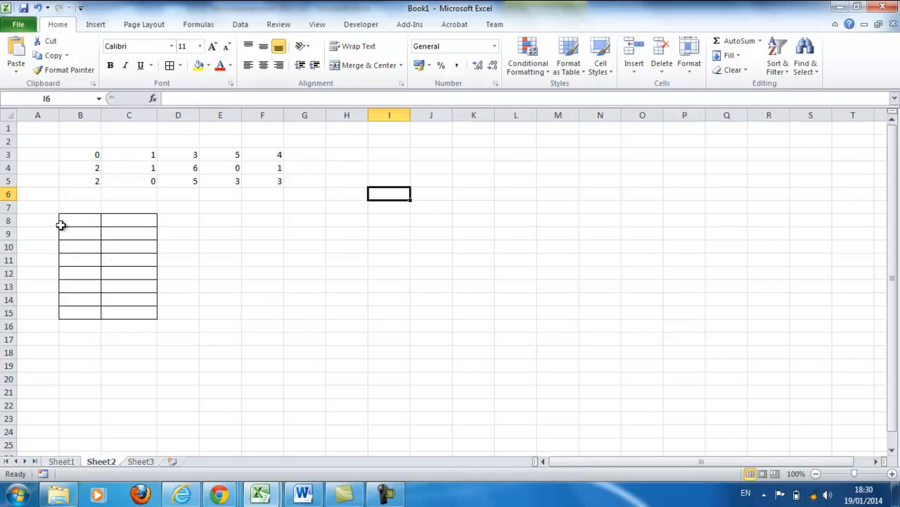
pyautogui.click(335, 154)
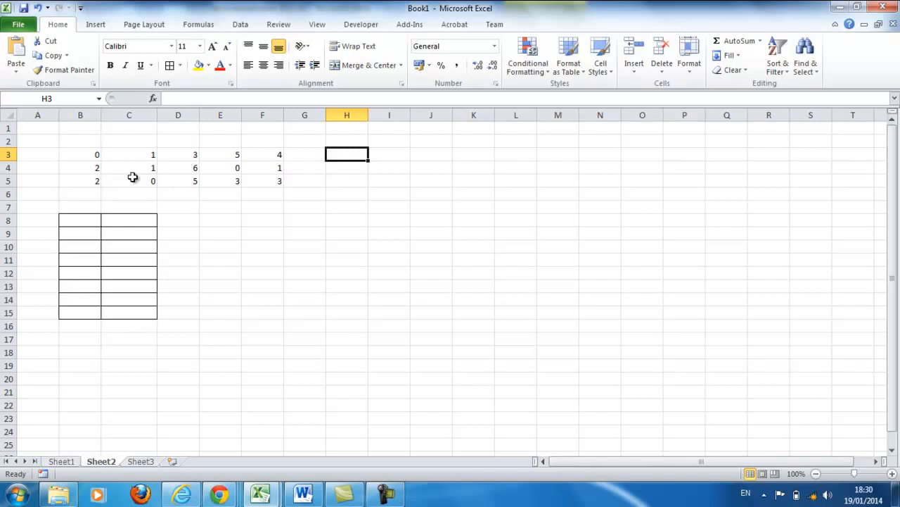
# - Enter the heading "no. goals scored" in cell B8 of the bordered table
pyautogui.click(95, 222)
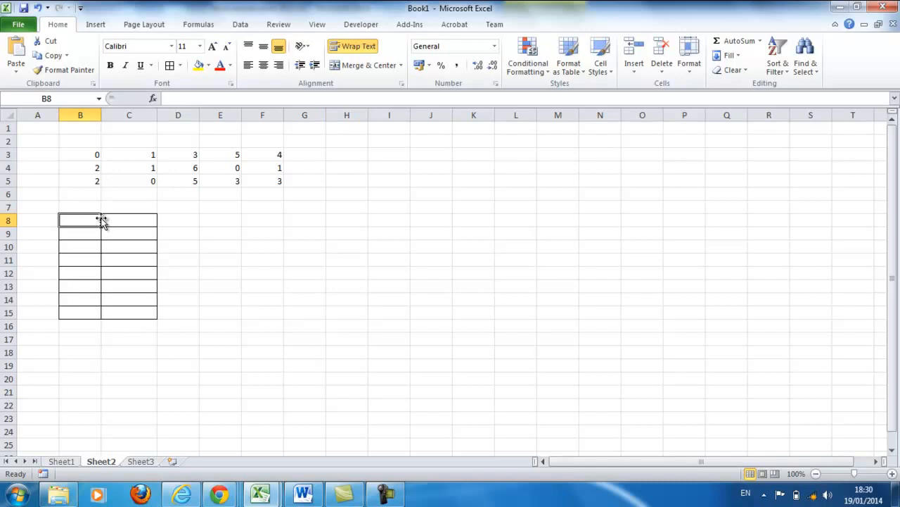
pyautogui.write('no. goals scored')
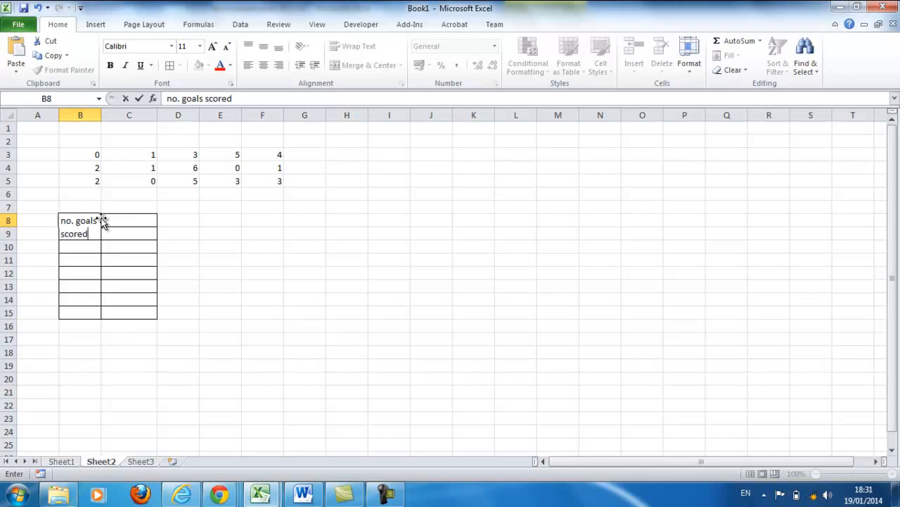
pyautogui.moveTo(202, 282); pyautogui.dragTo(201, 274)
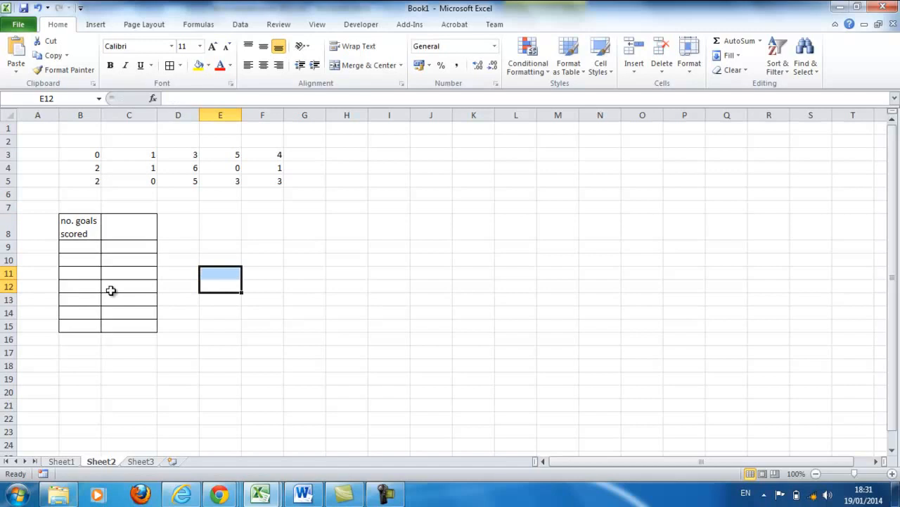
# - Begin the second column's heading in cell C8 with the text "frequency ("
pyautogui.click(142, 225)
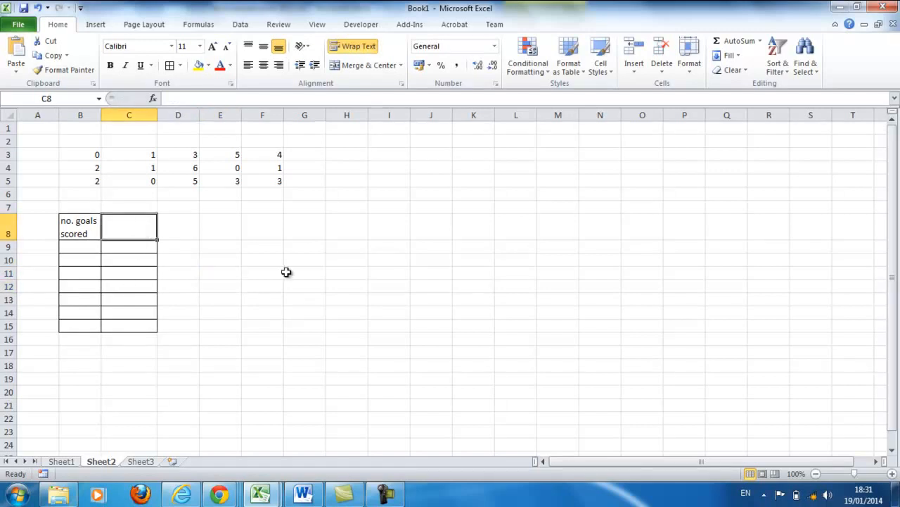
pyautogui.write('frequency (')
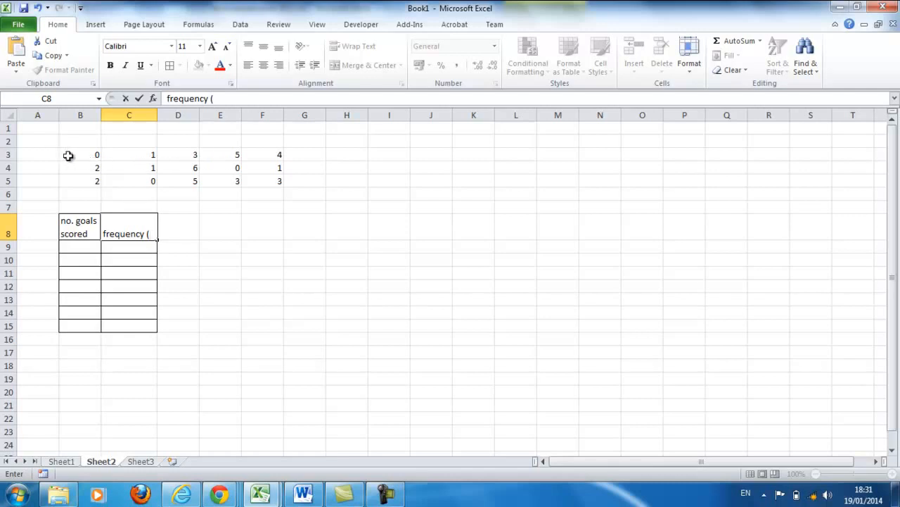
pyautogui.click(301, 295)
pyautogui.click(88, 159)
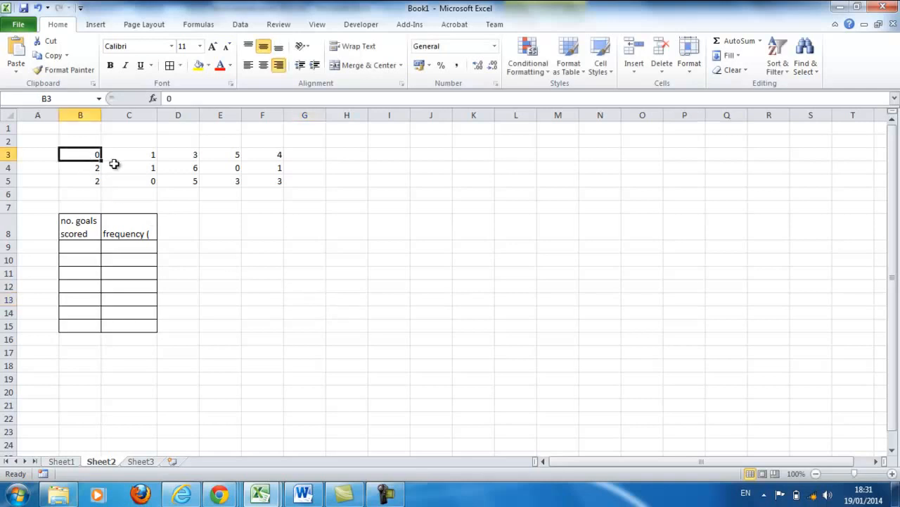
pyautogui.click(110, 159)
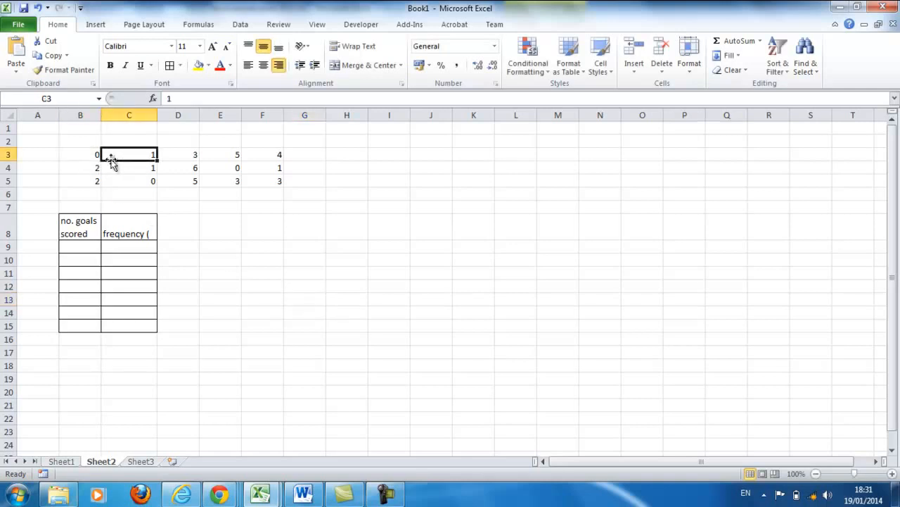
pyautogui.click(188, 162)
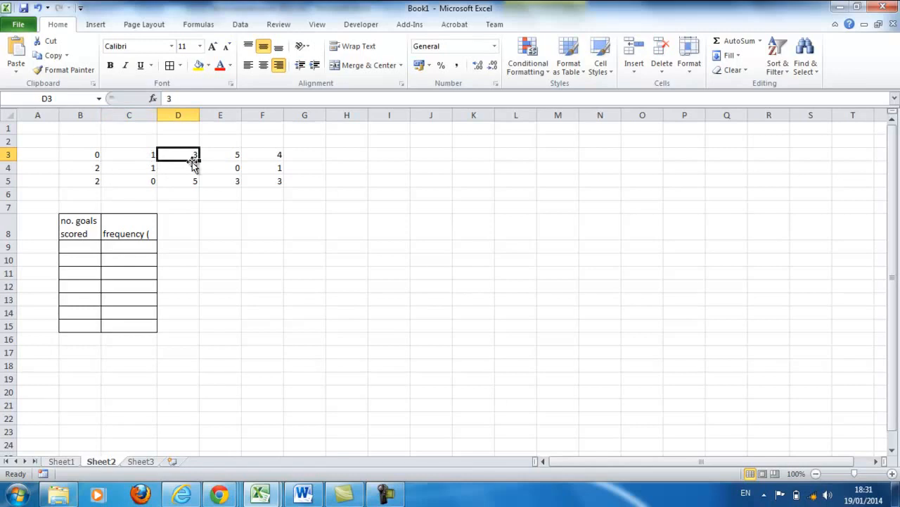
pyautogui.click(219, 158)
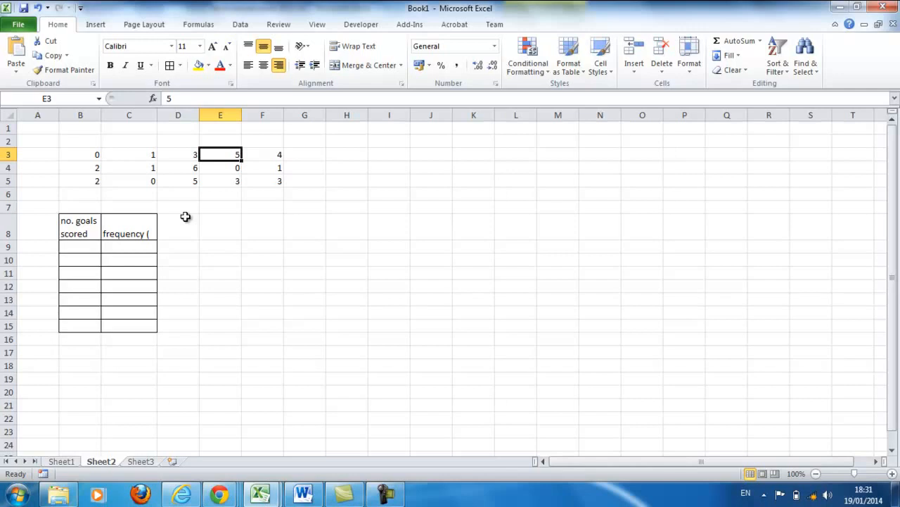
# - Complete the heading in cell C8 so that it reads "frequency (no. of matches)"
pyautogui.click(151, 234)
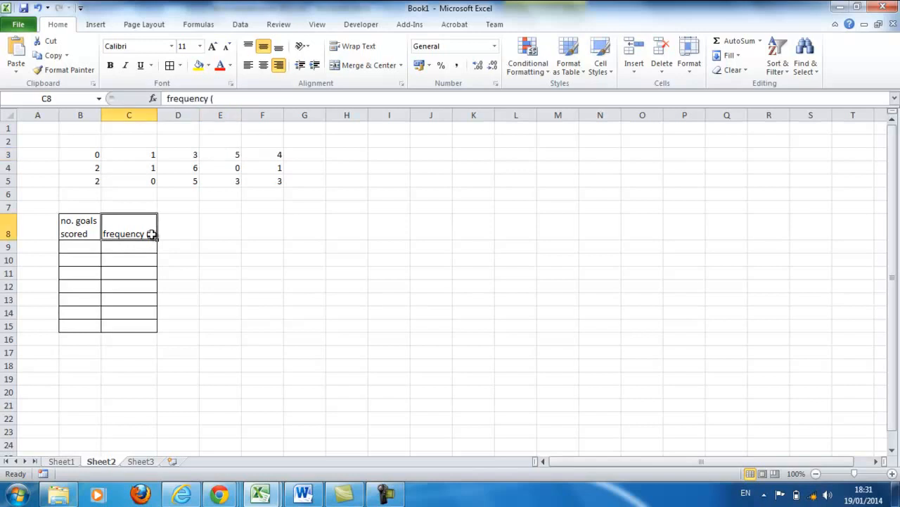
pyautogui.doubleClick(151, 235)
pyautogui.write('n')
pyautogui.write('o. o')
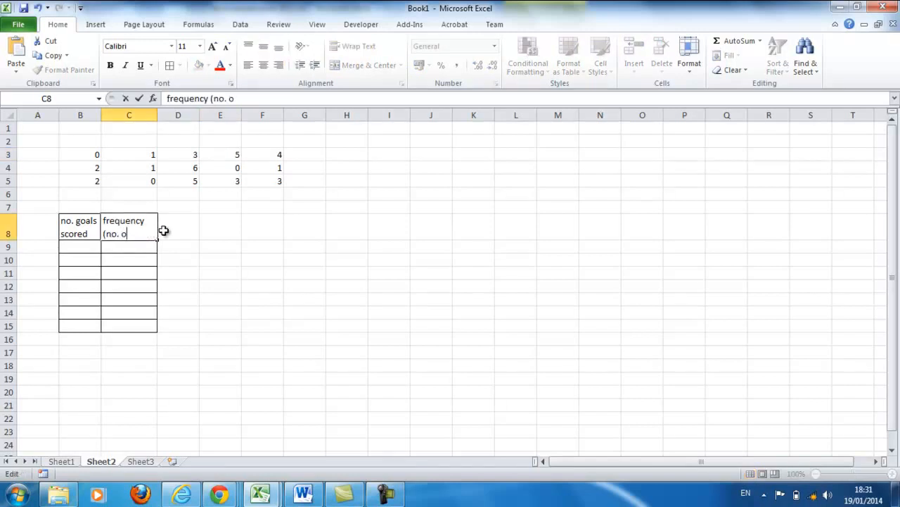
pyautogui.write('f matches')
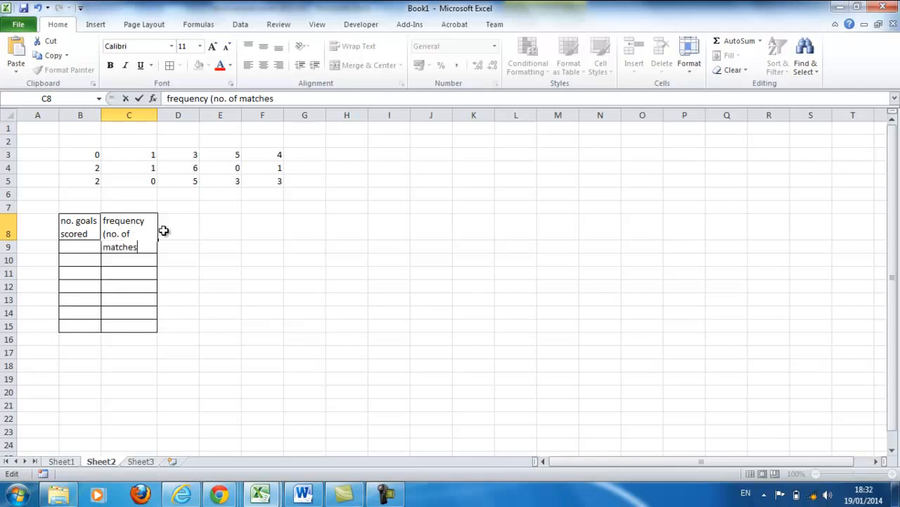
pyautogui.write(')')
pyautogui.moveTo(202, 257); pyautogui.dragTo(201, 256)
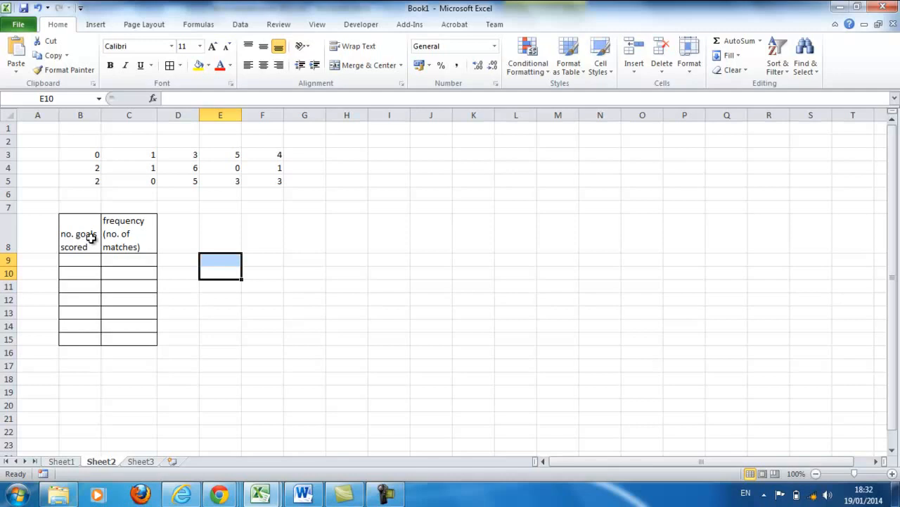
pyautogui.click(133, 227)
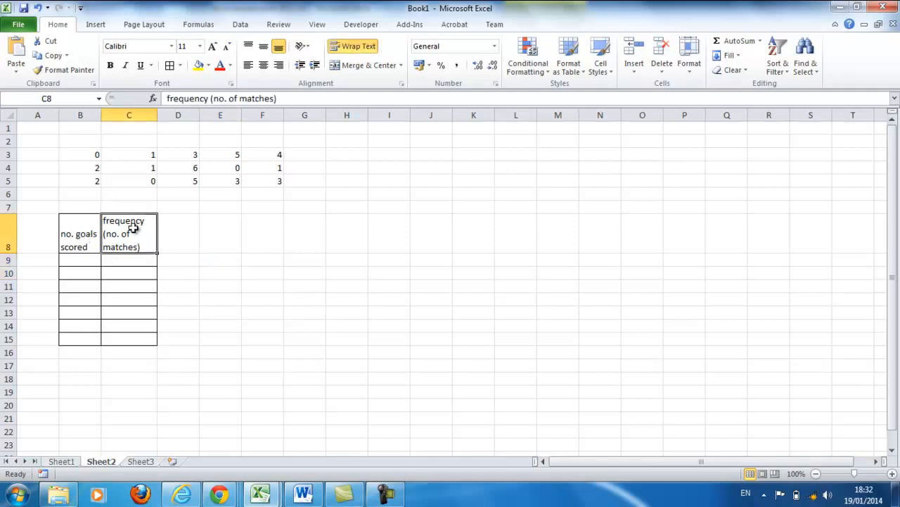
pyautogui.click(94, 260)
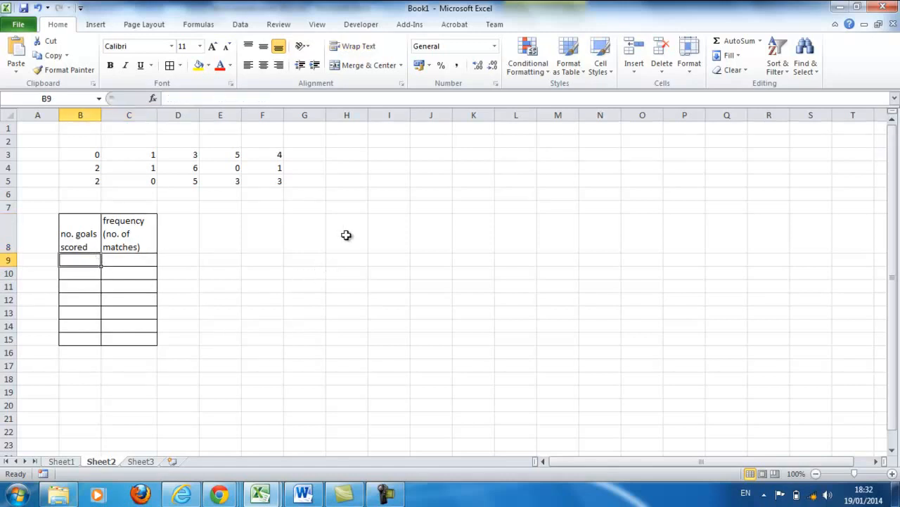
# - Enter the labels "min" in cell H3 and "max" in cell H4 beside the goals data
pyautogui.click(358, 156)
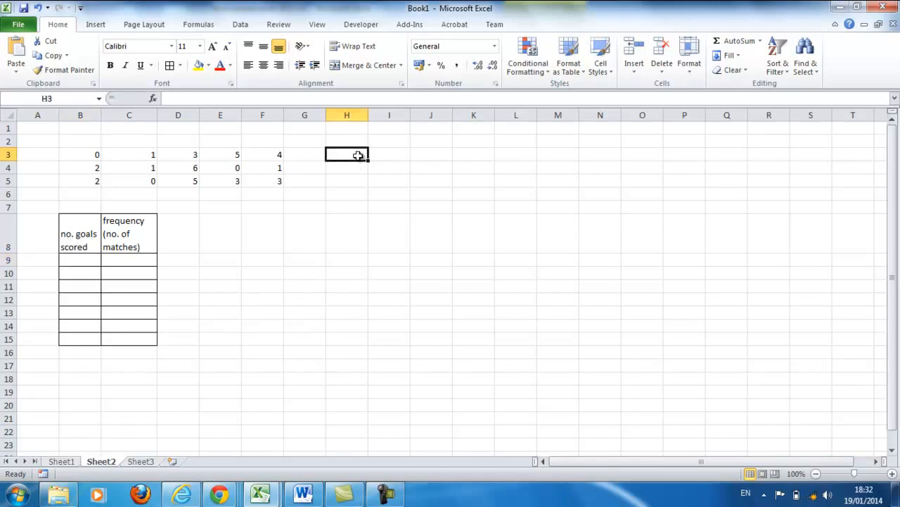
pyautogui.write('min')
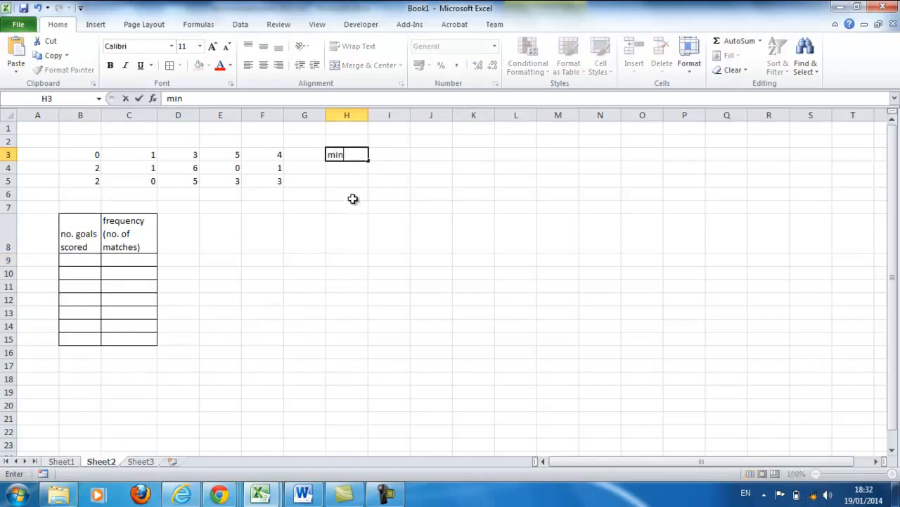
pyautogui.click(352, 169)
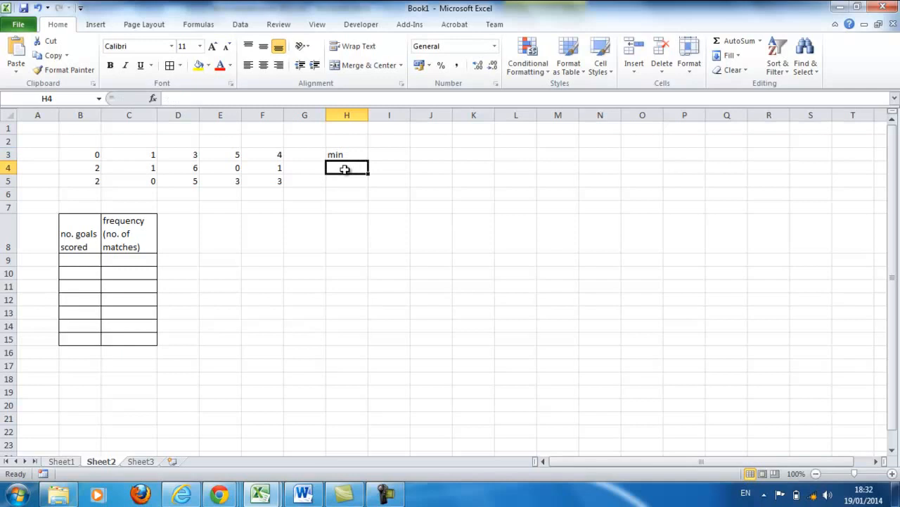
pyautogui.write('max')
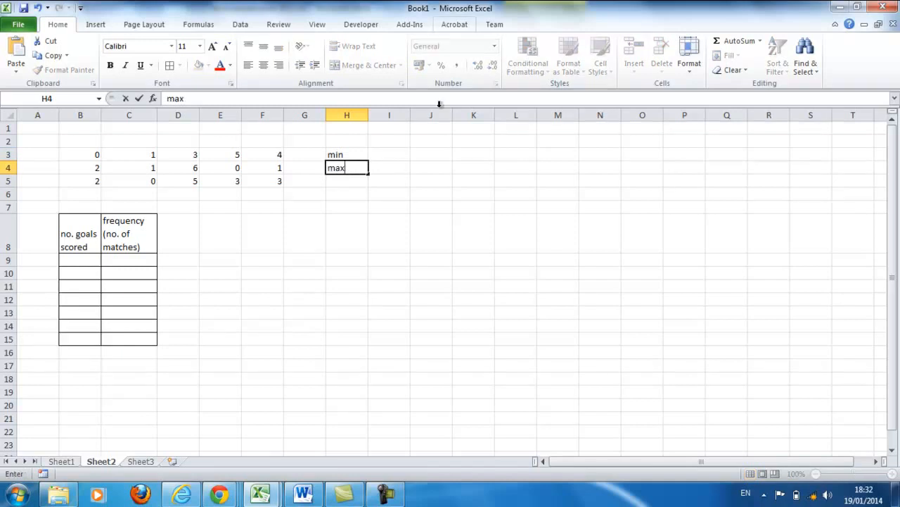
# - Calculate the minimum of the goals data in cell I3 with the formula =min(B3:F5)
pyautogui.click(399, 153)
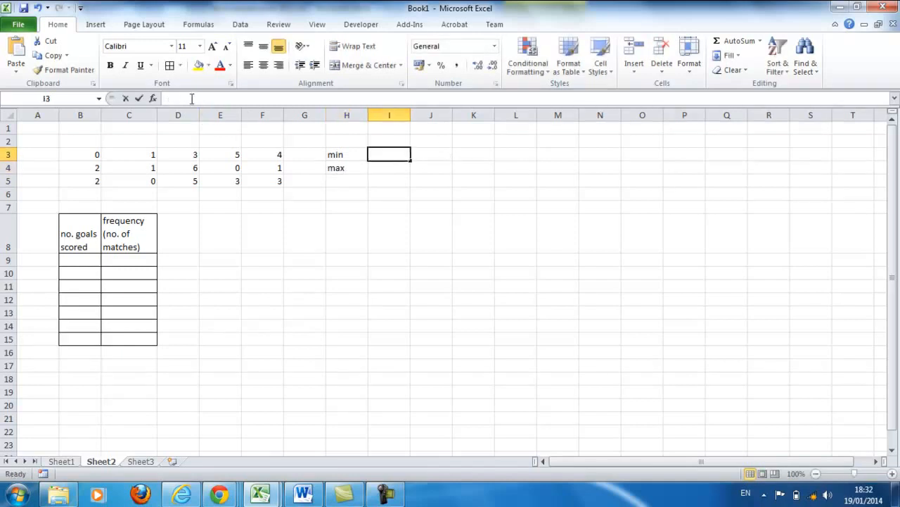
pyautogui.click(191, 99)
pyautogui.write('=m')
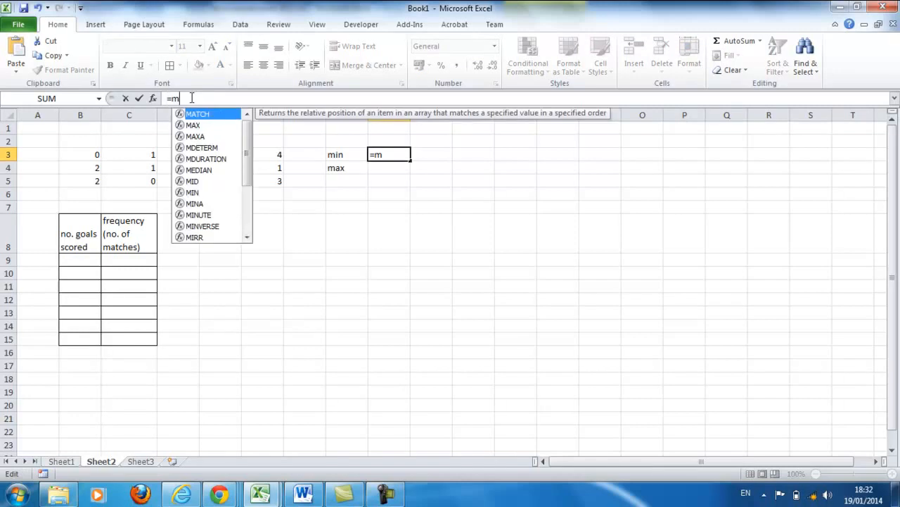
pyautogui.write('in')
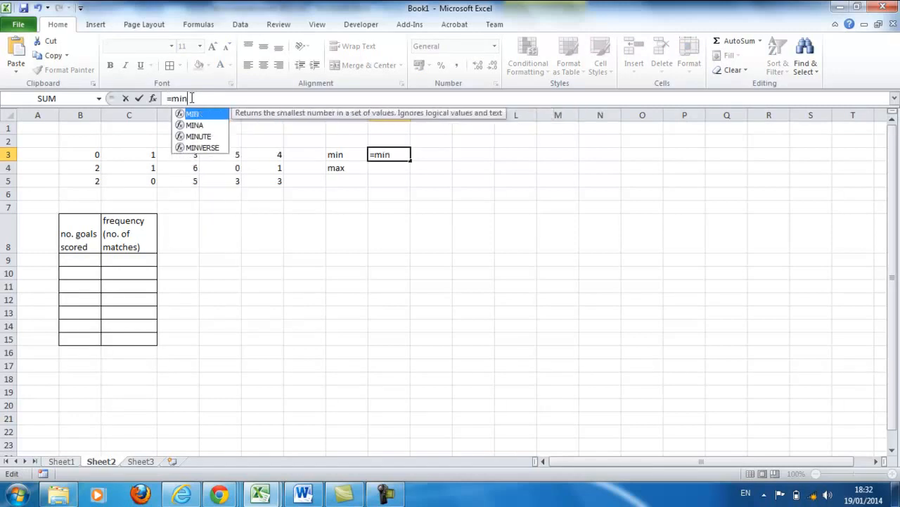
pyautogui.write('(')
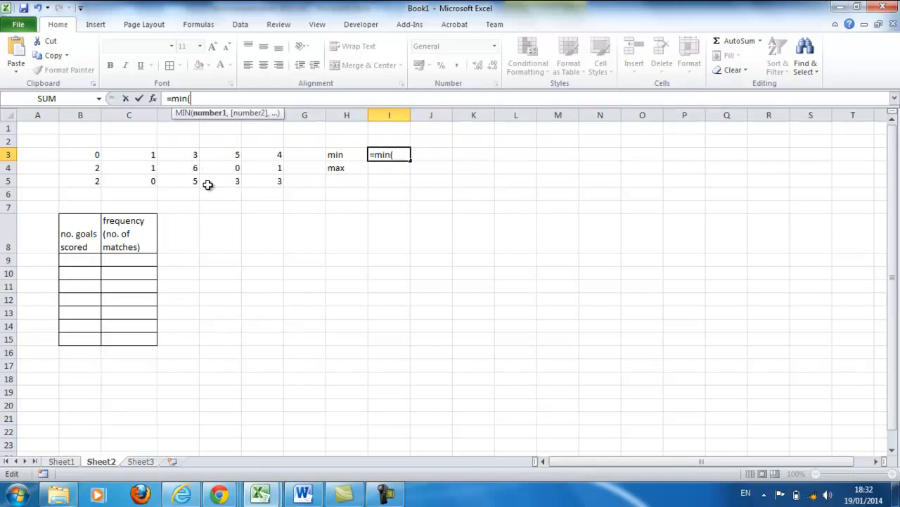
pyautogui.moveTo(99, 153); pyautogui.dragTo(279, 184)
pyautogui.write(')')
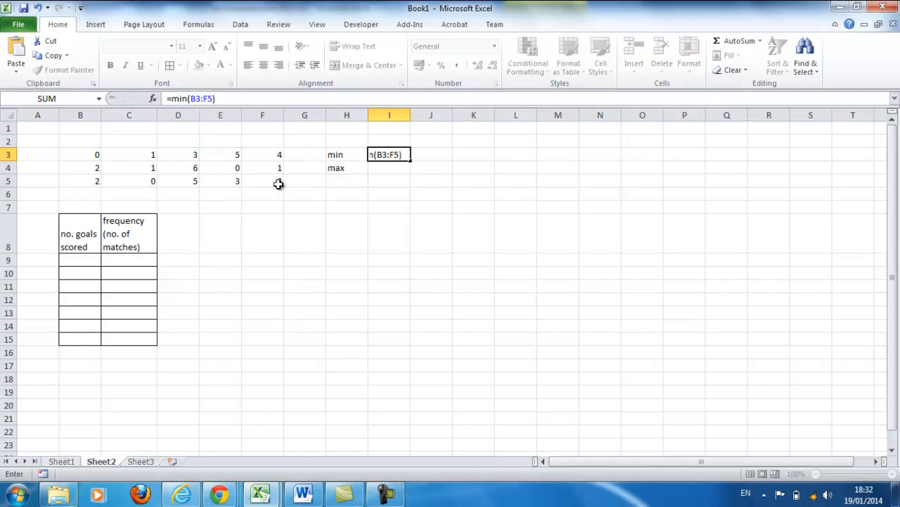
pyautogui.press('Return')
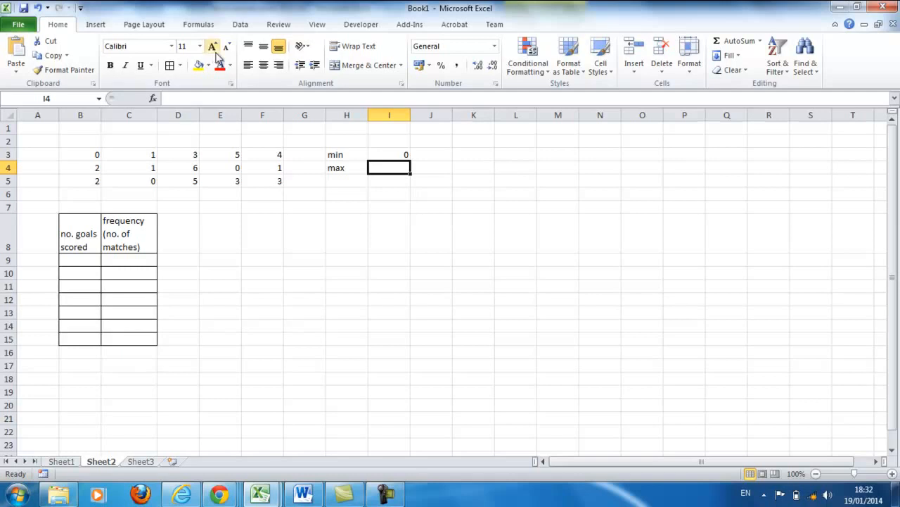
# - Calculate the maximum of the goals data in cell I4 with the formula =max(B3:F5)
pyautogui.click(205, 94)
pyautogui.write('=')
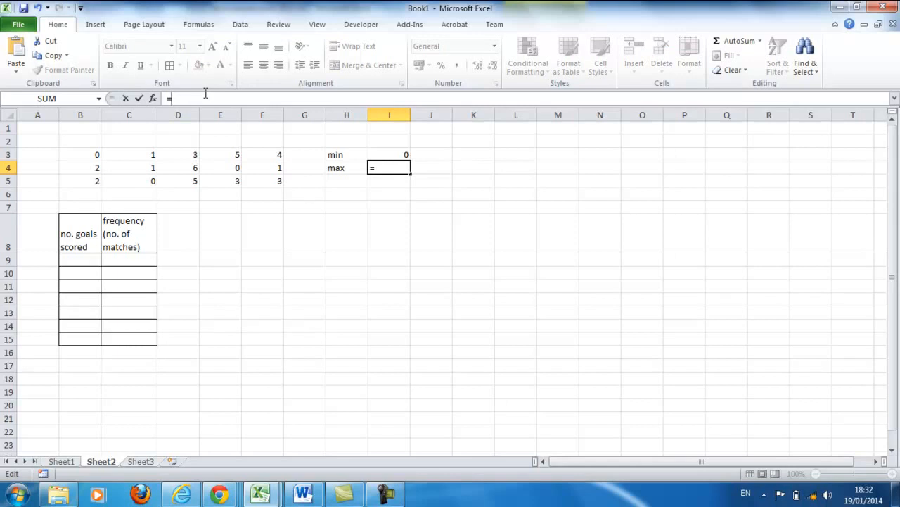
pyautogui.write('max')
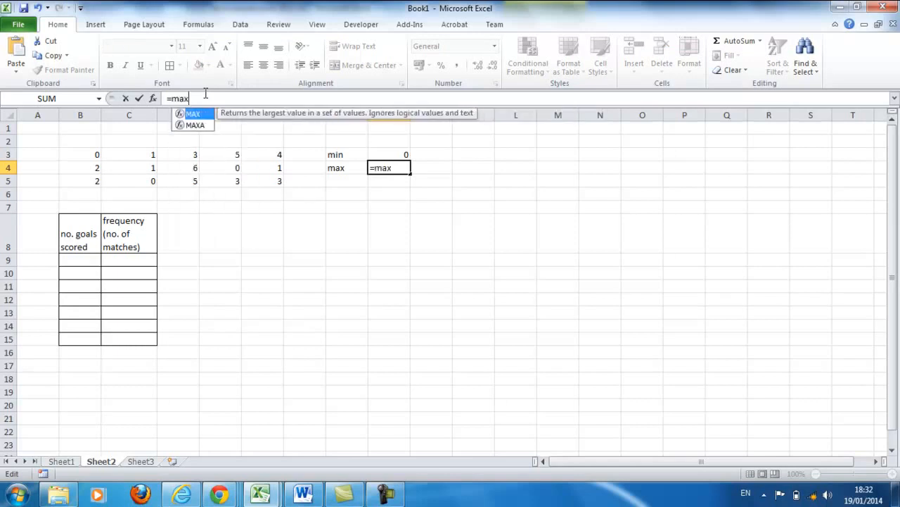
pyautogui.write('(')
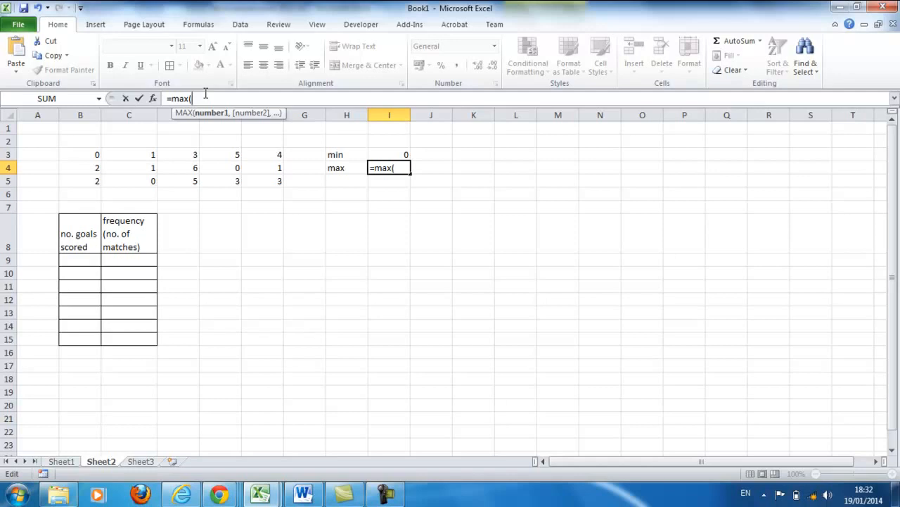
pyautogui.moveTo(92, 153); pyautogui.dragTo(249, 180)
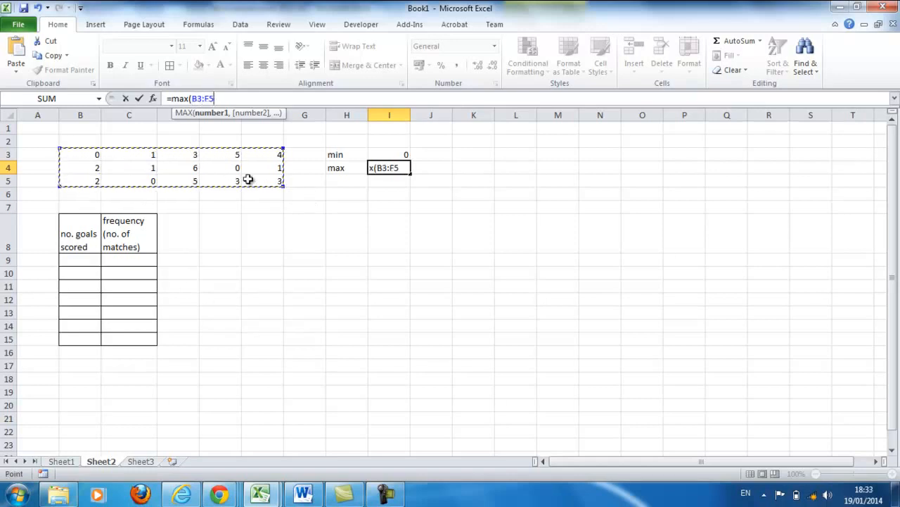
pyautogui.write(')')
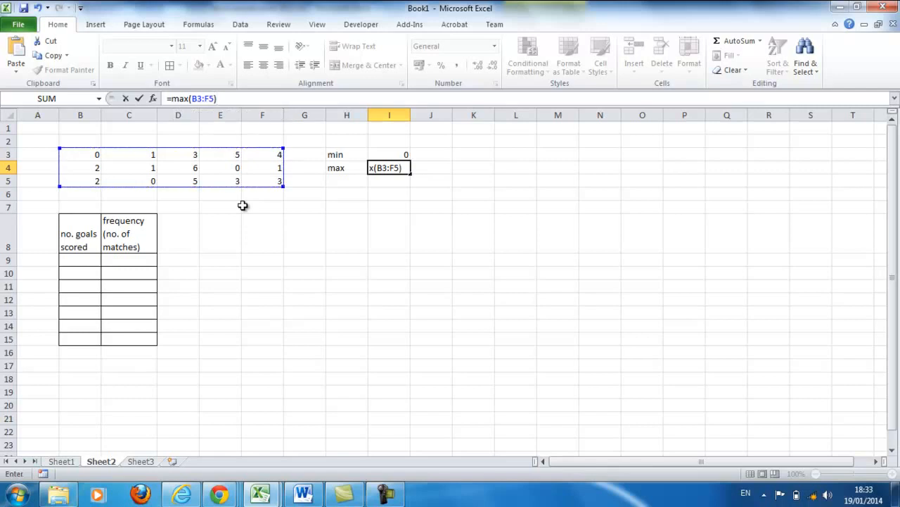
pyautogui.press('Return')
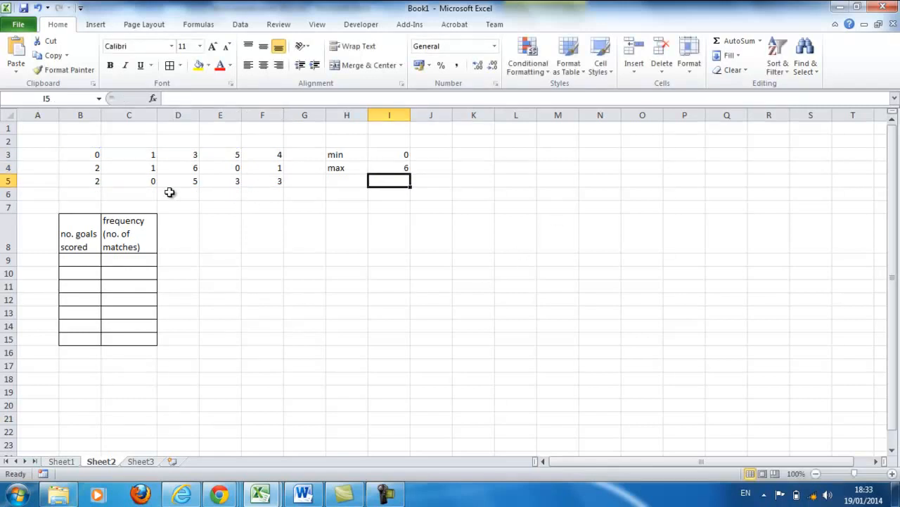
# - Enter 0 in cell B9 as the first value under the goals scored heading and reselect that cell
pyautogui.click(95, 259)
pyautogui.write('0')
pyautogui.click(121, 270)
pyautogui.click(93, 261)
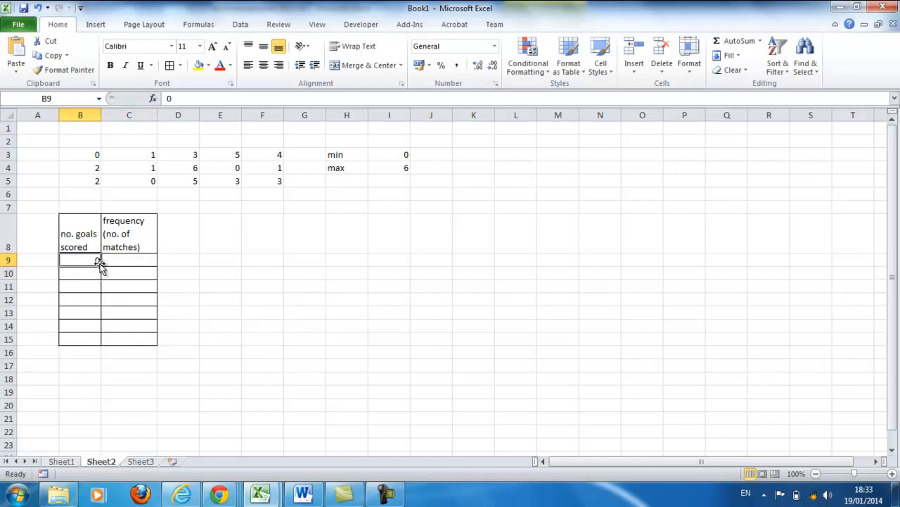
# - Fill cells B9 to B15 of the goals scored column with a series continuing from the 0 in B9
pyautogui.moveTo(103, 266); pyautogui.dragTo(103, 348)
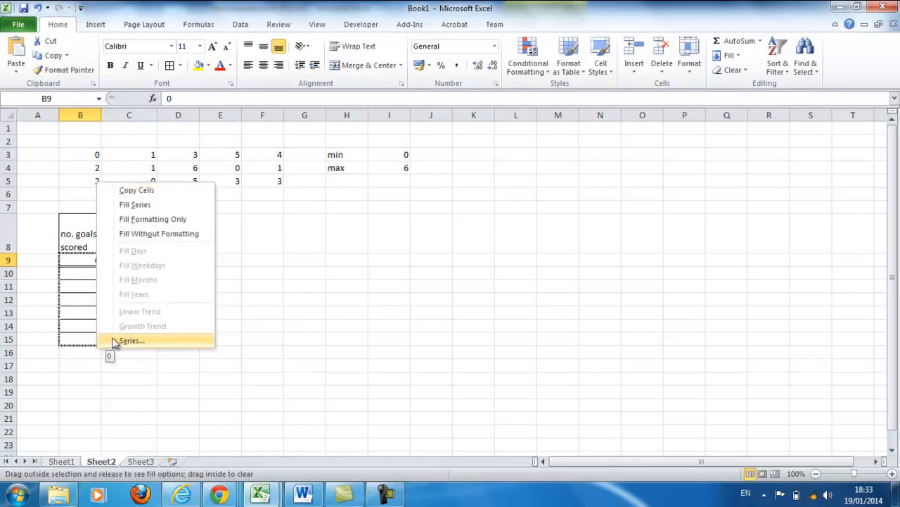
pyautogui.click(137, 205)
# - Count the matches with 0 goals in cell C9 with the formula =countif(B3:F5,B9)
pyautogui.click(133, 261)
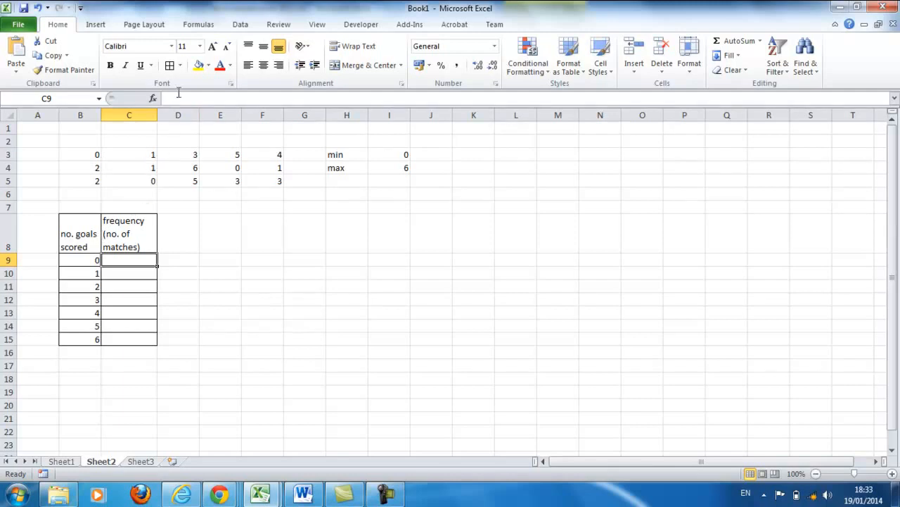
pyautogui.write('=')
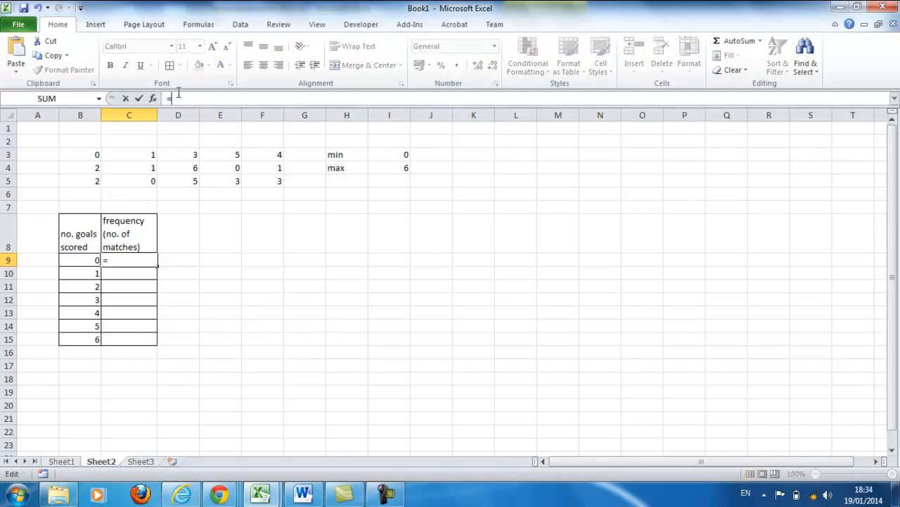
pyautogui.write('countif')
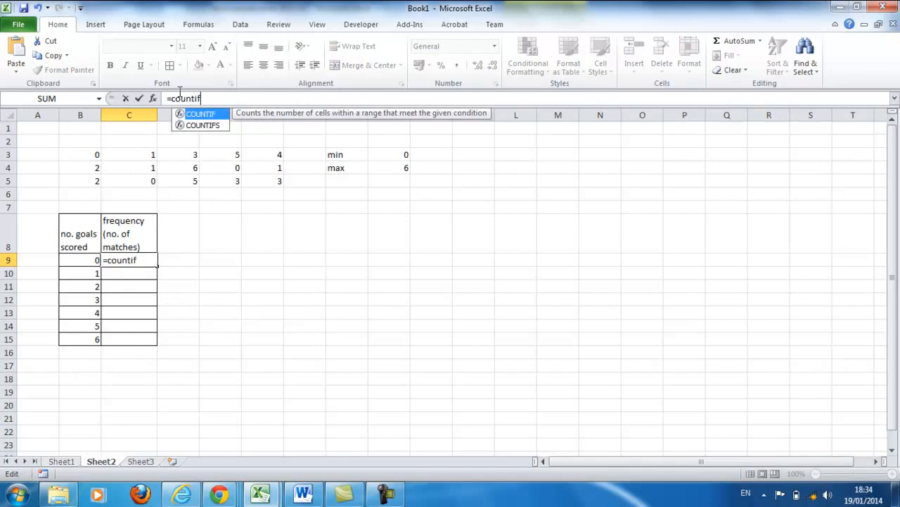
pyautogui.write('(')
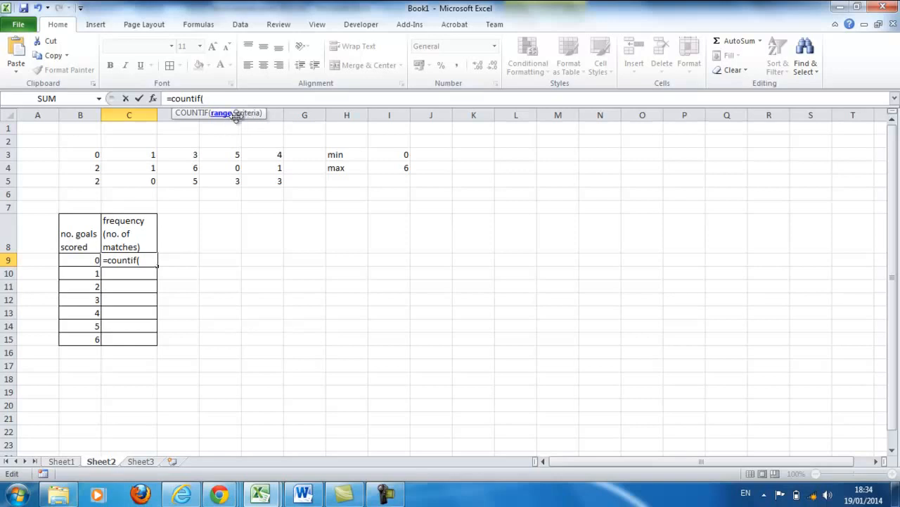
pyautogui.moveTo(96, 154); pyautogui.dragTo(261, 182)
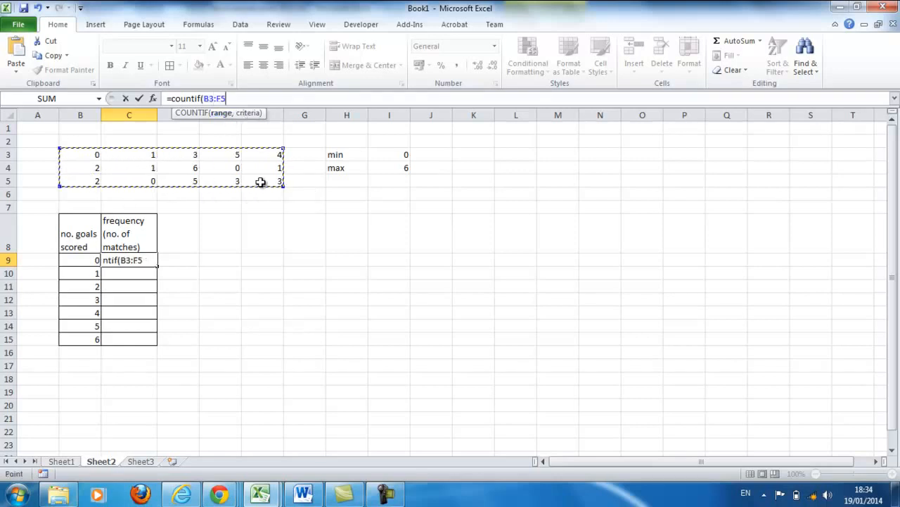
pyautogui.write(',')
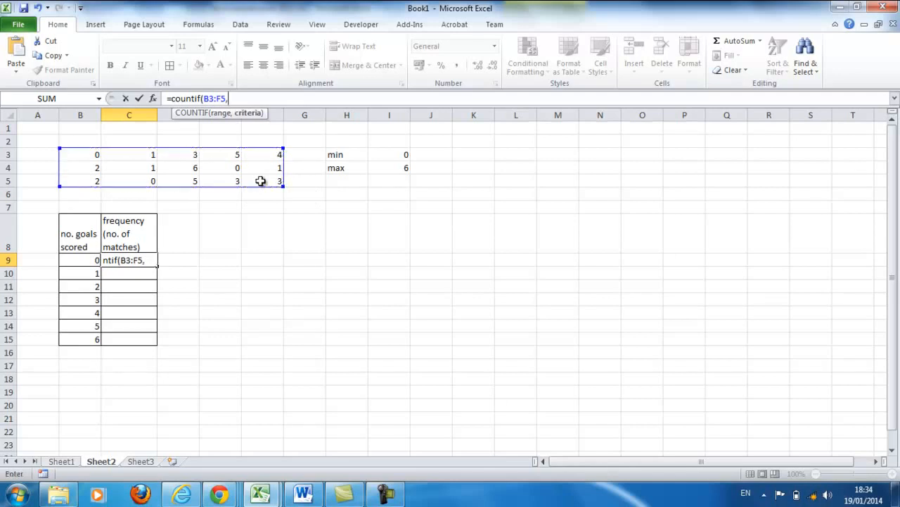
pyautogui.click(96, 260)
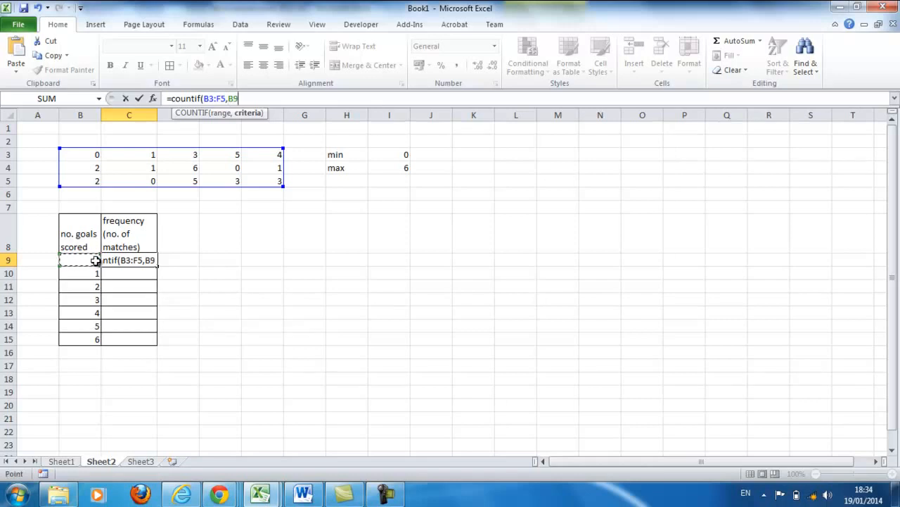
pyautogui.write(')')
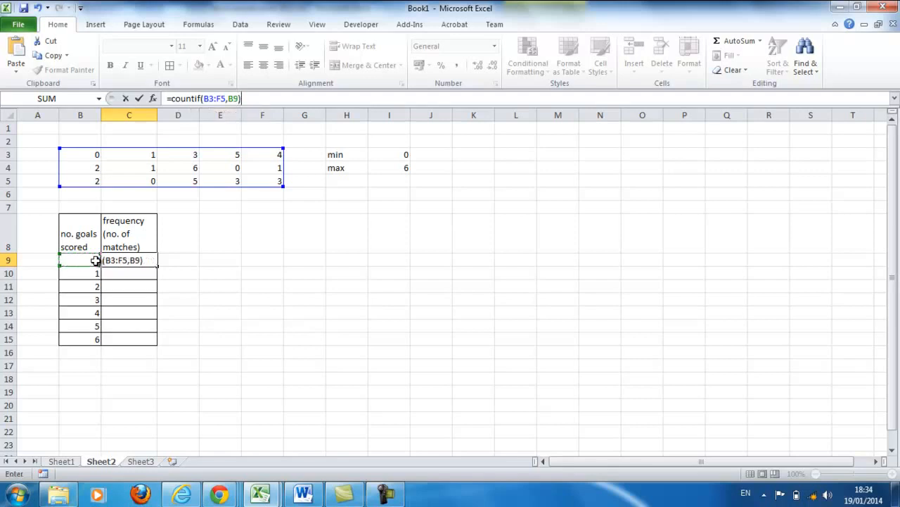
pyautogui.press('Return')
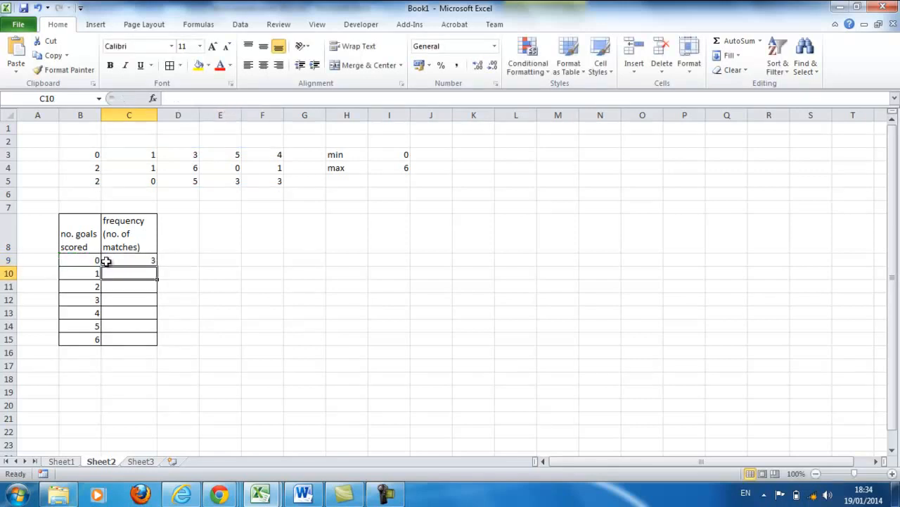
# - Make the data range in the C9 formula absolute so it reads =COUNTIF($B$3:$F$5,B9)
pyautogui.click(129, 261)
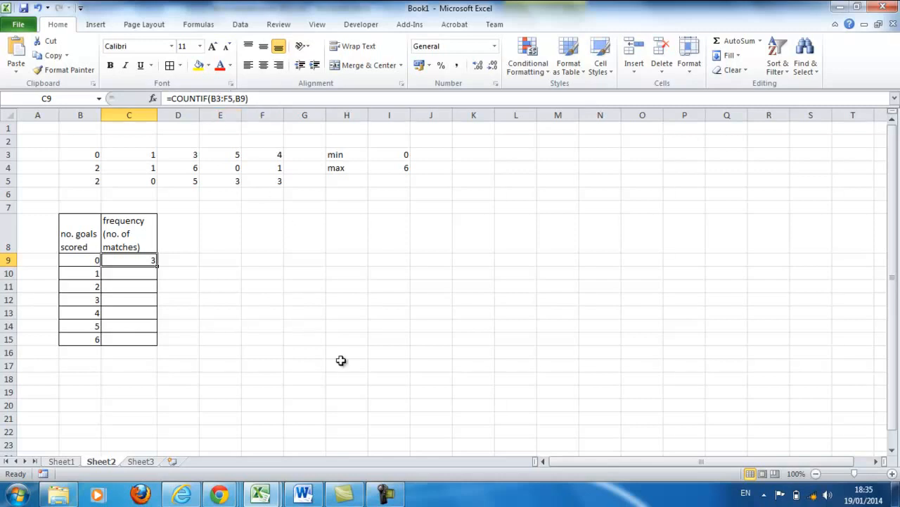
pyautogui.click(211, 99)
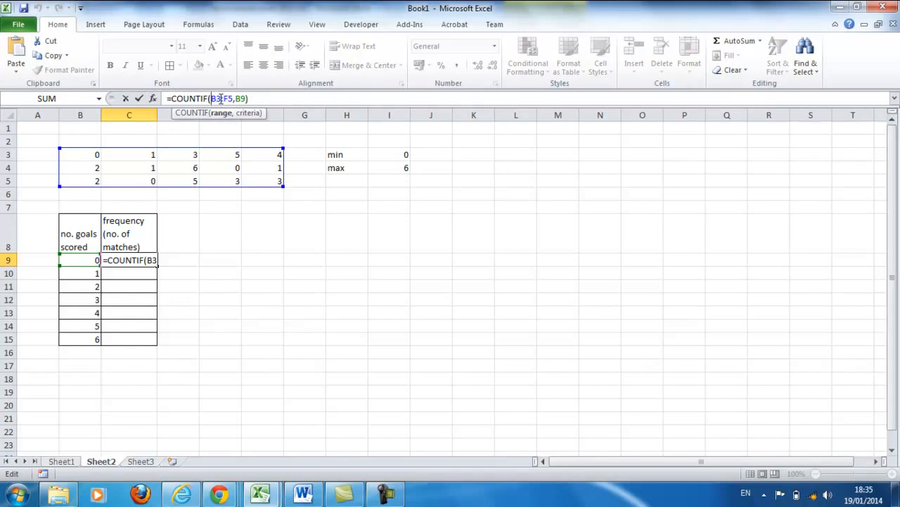
pyautogui.press('F4')
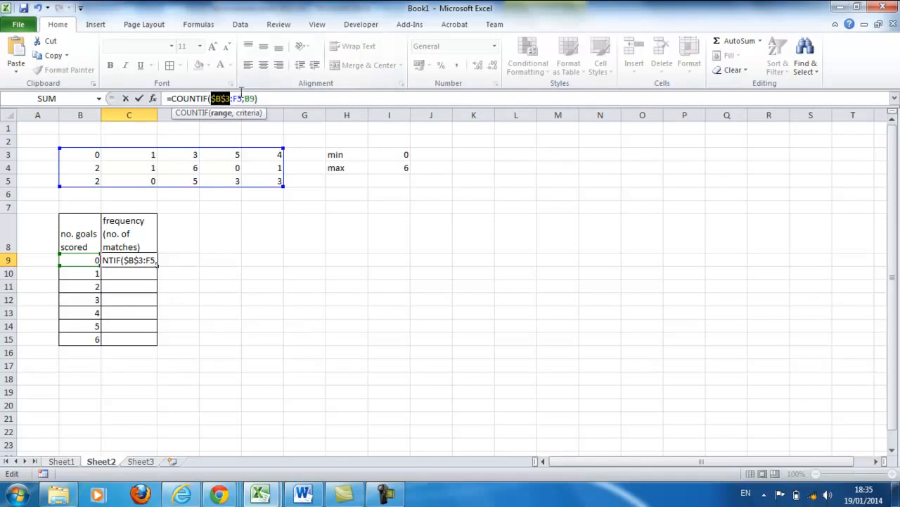
pyautogui.click(234, 99)
pyautogui.moveTo(234, 99); pyautogui.dragTo(243, 98)
pyautogui.press('F4')
pyautogui.click(278, 98)
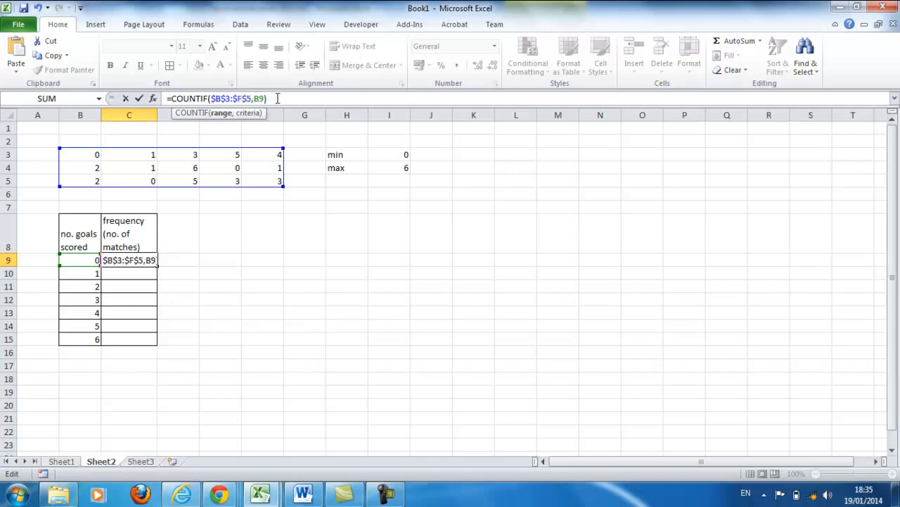
pyautogui.press('Return')
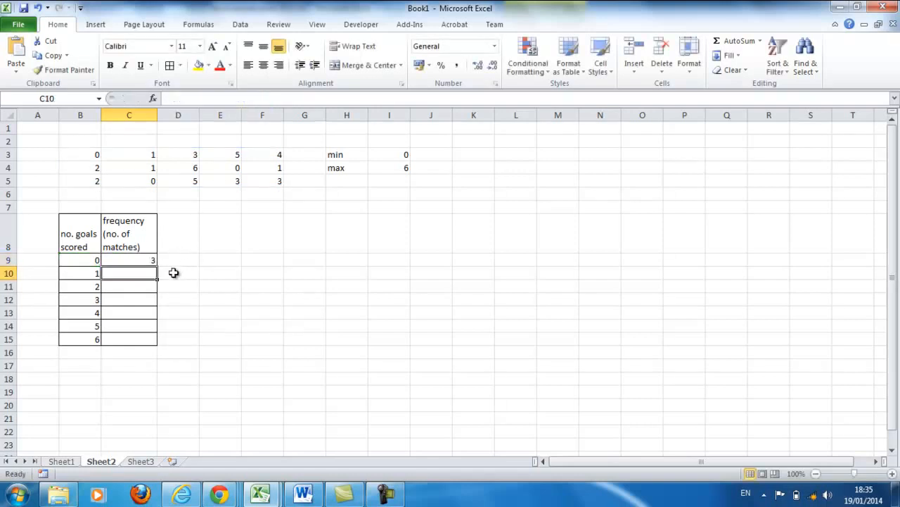
# - Fill the frequency formula from C9 down to C15 without formatting
pyautogui.click(134, 260)
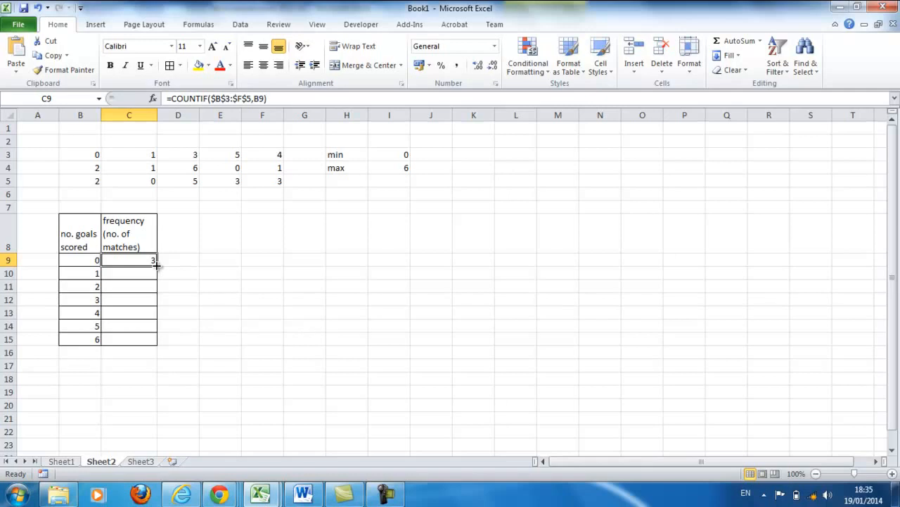
pyautogui.moveTo(156, 265); pyautogui.dragTo(162, 344)
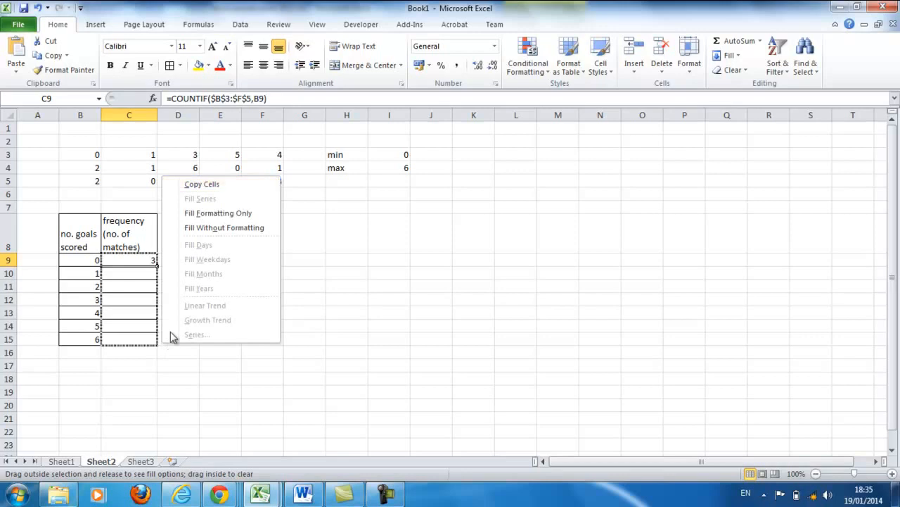
pyautogui.click(209, 227)
pyautogui.click(221, 283)
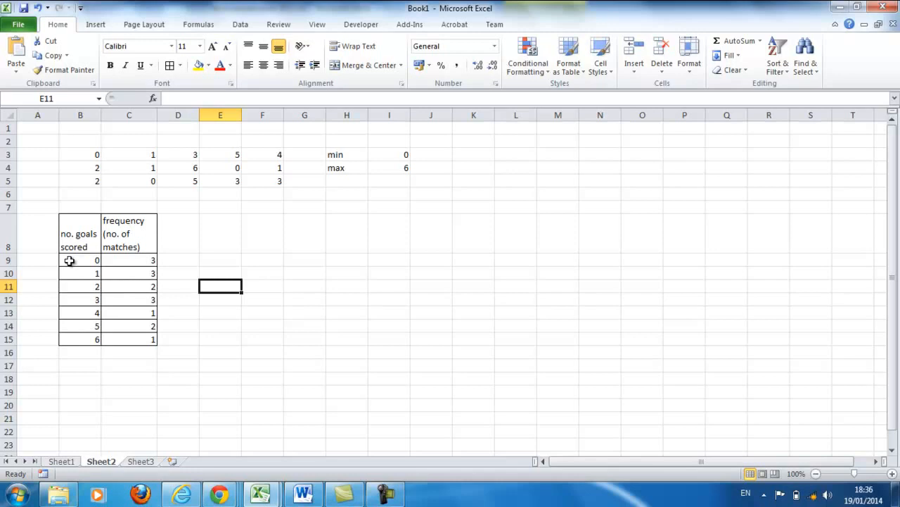
# - Insert a 2-D clustered column chart from B9:C15 and place it just beside the frequency table
pyautogui.moveTo(71, 260); pyautogui.dragTo(121, 332)
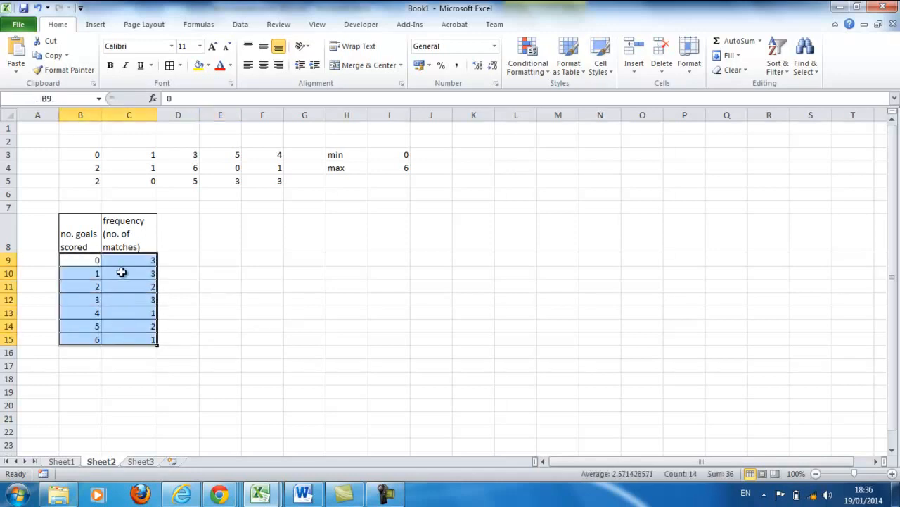
pyautogui.click(97, 25)
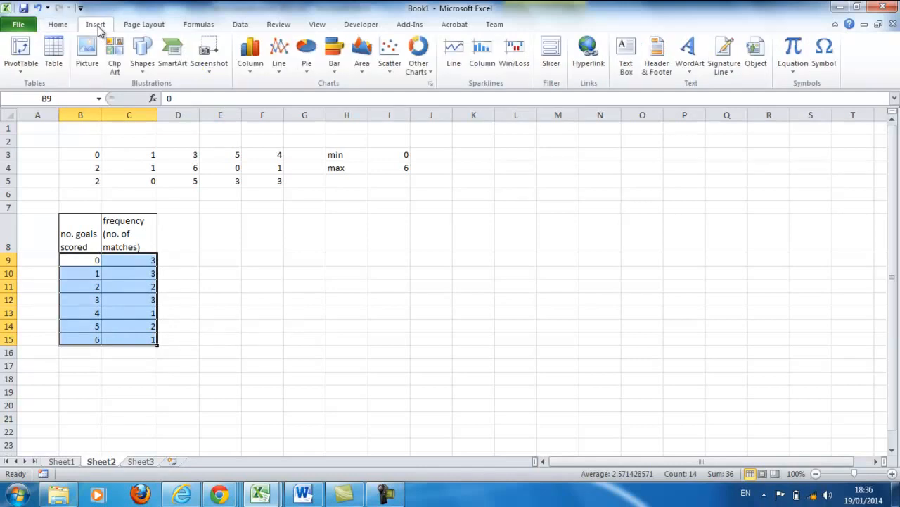
pyautogui.click(246, 68)
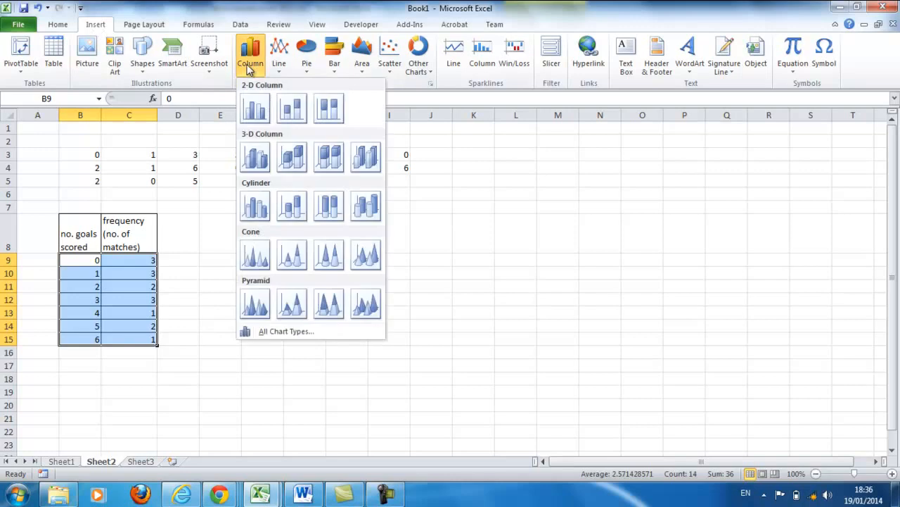
pyautogui.click(260, 111)
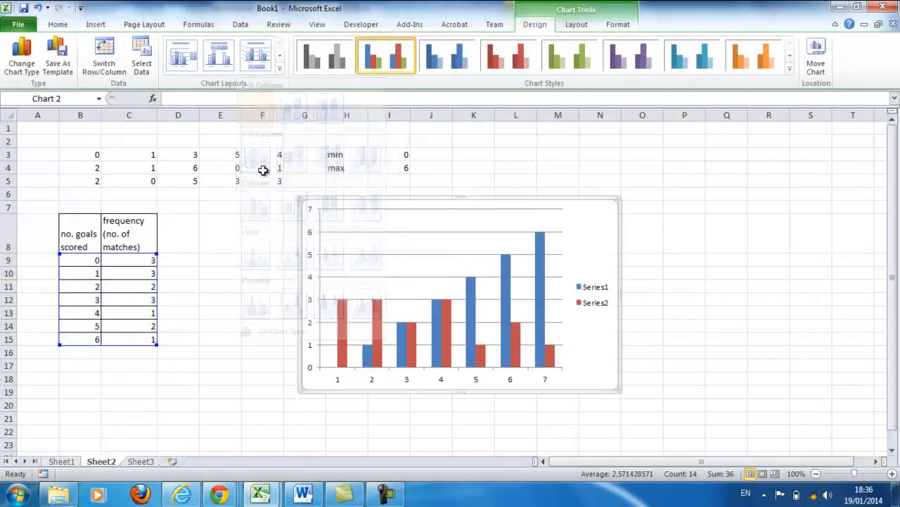
pyautogui.moveTo(368, 197); pyautogui.dragTo(282, 231)
pyautogui.scroll(-1, 555, 342)
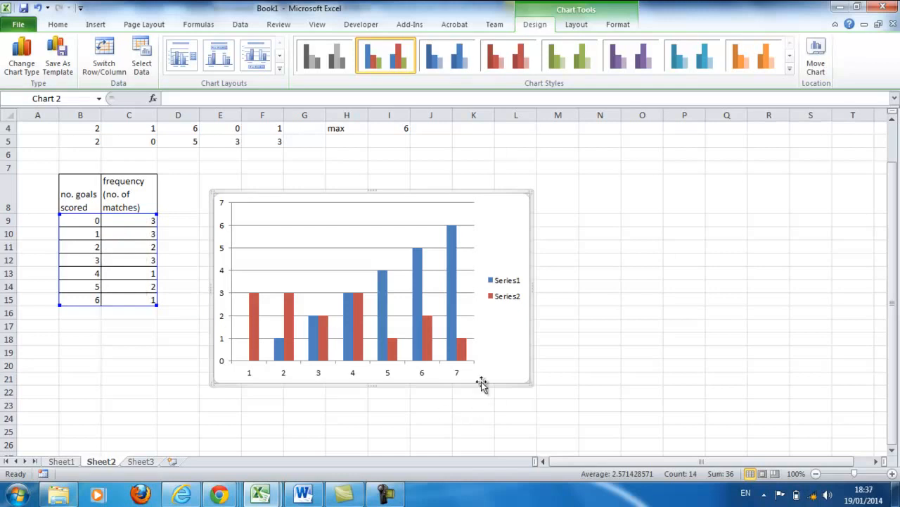
# - Remove Series1, the number of goals scored, from the column chart's data source
pyautogui.rightClick(507, 331)
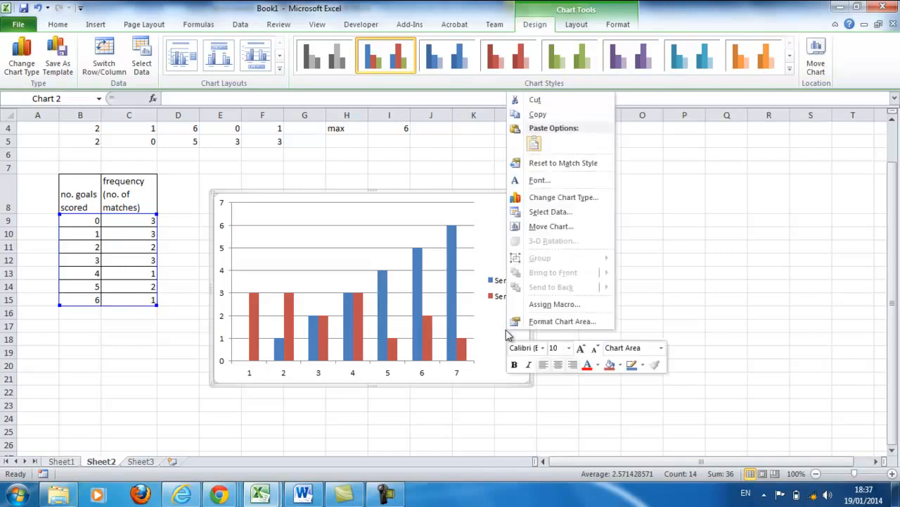
pyautogui.click(566, 213)
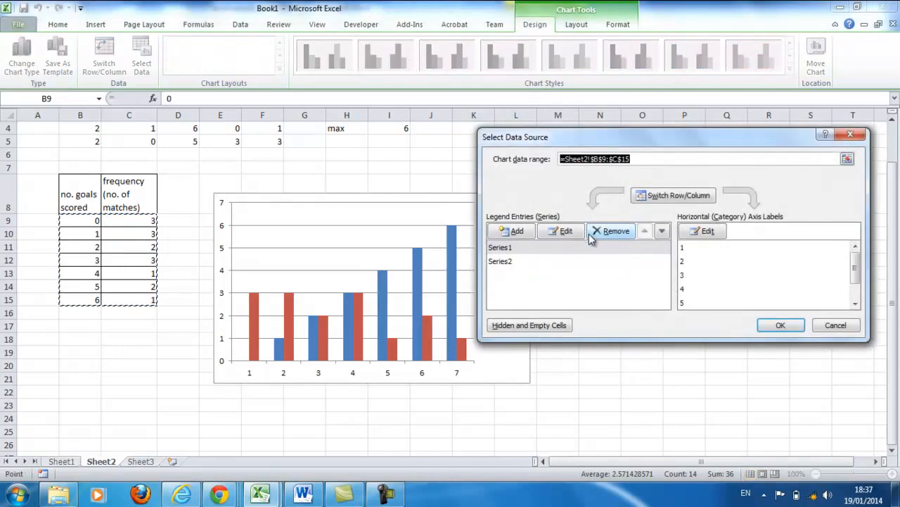
pyautogui.moveTo(553, 144); pyautogui.dragTo(602, 99)
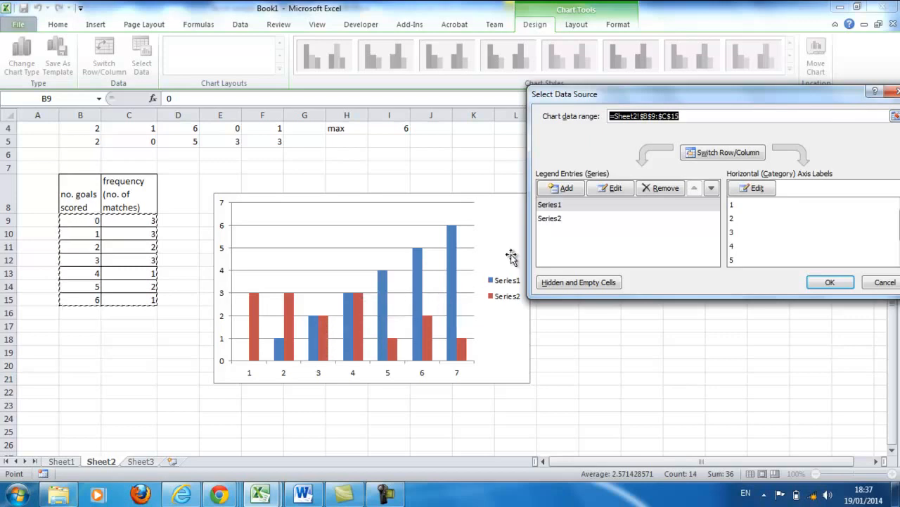
pyautogui.click(551, 205)
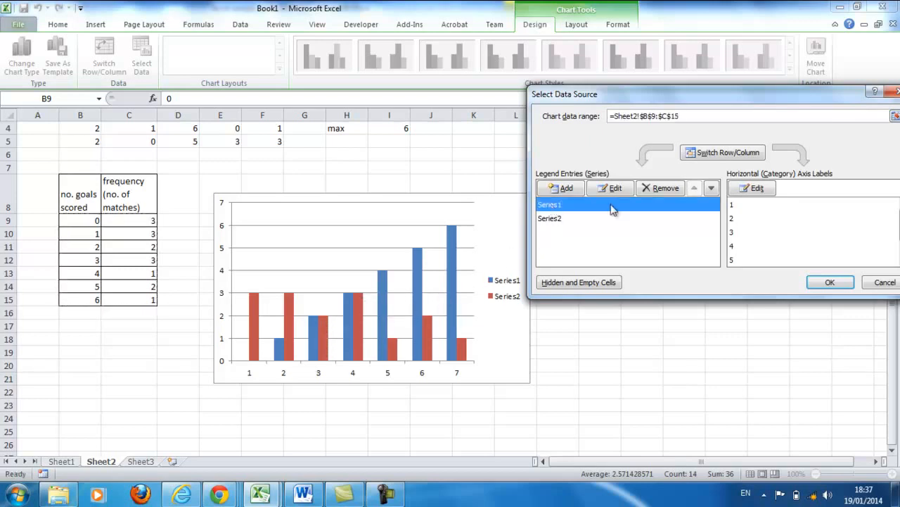
pyautogui.click(657, 188)
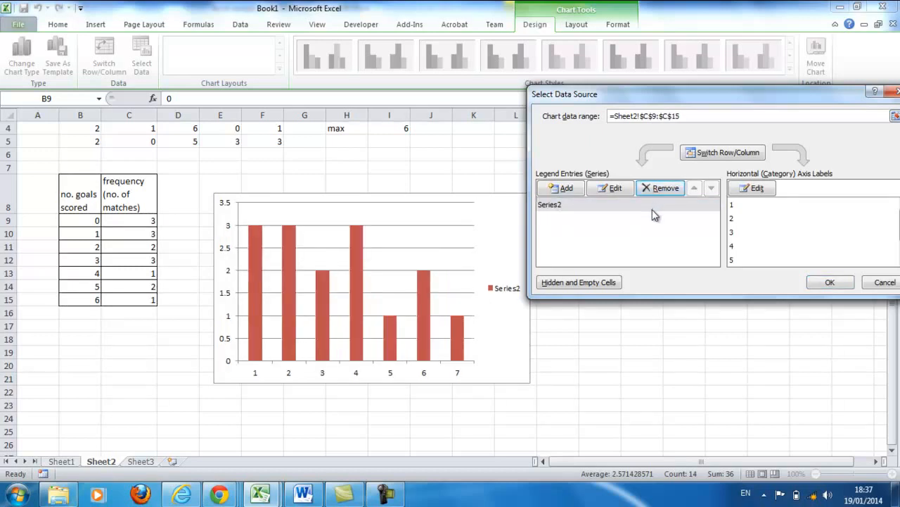
# - Set the chart's horizontal axis labels to the goals scored values in B9:B15 and apply the data source changes
pyautogui.click(758, 192)
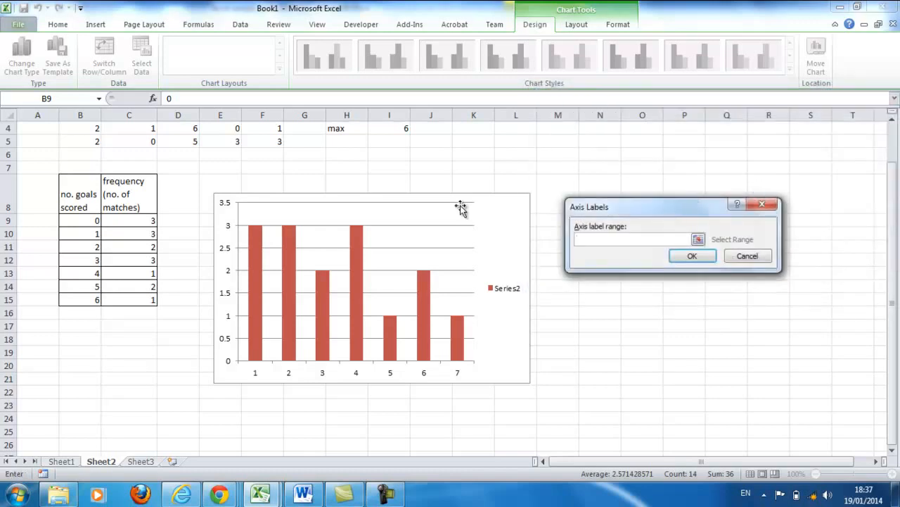
pyautogui.moveTo(88, 225); pyautogui.dragTo(88, 294)
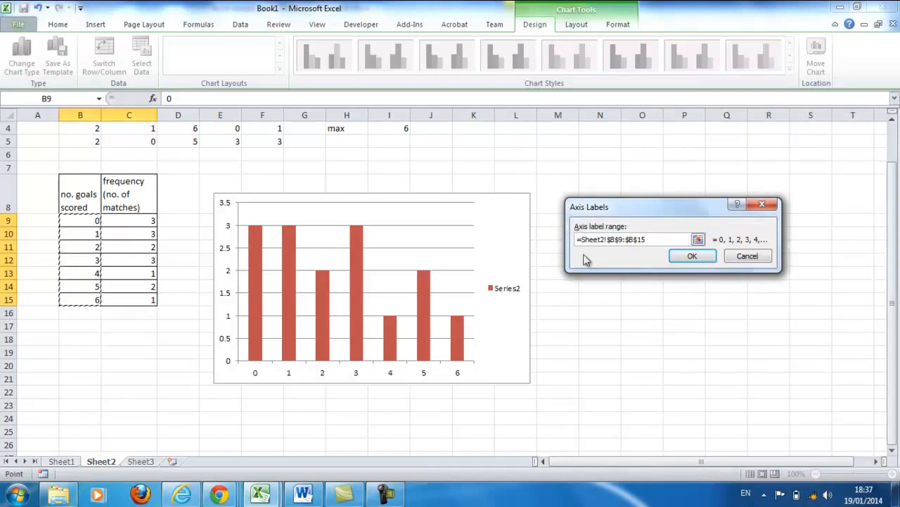
pyautogui.click(691, 256)
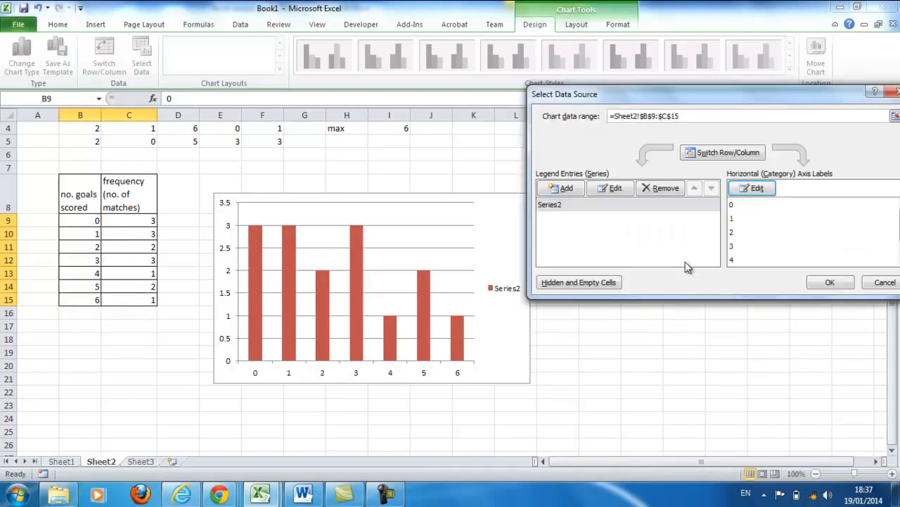
pyautogui.click(815, 285)
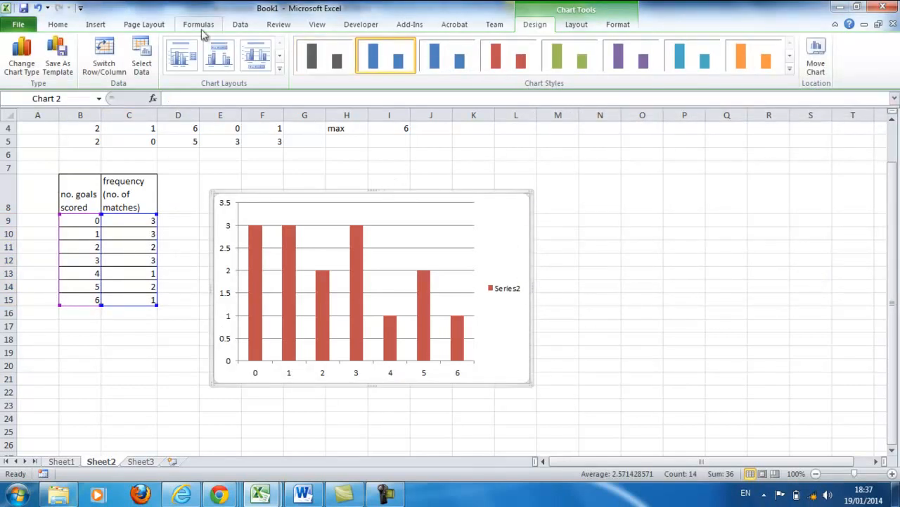
# - Turn off the legend of the goals column chart
pyautogui.click(55, 24)
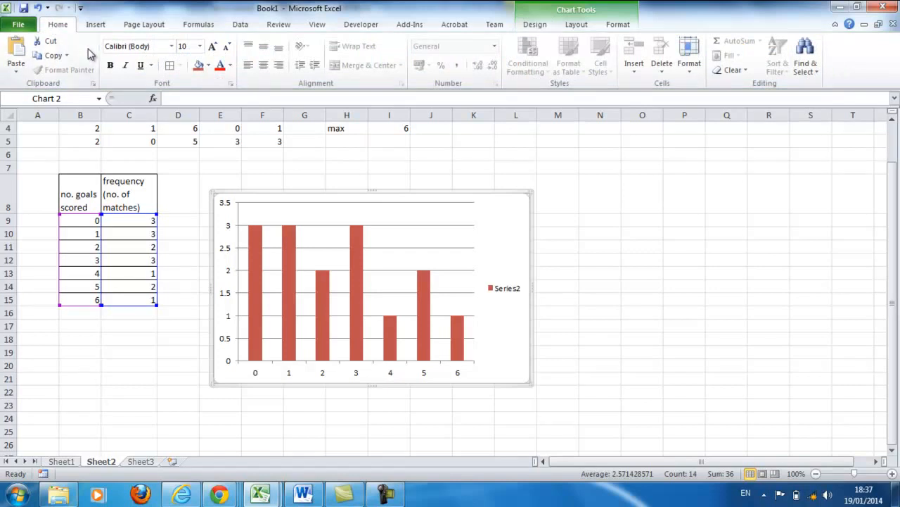
pyautogui.click(575, 26)
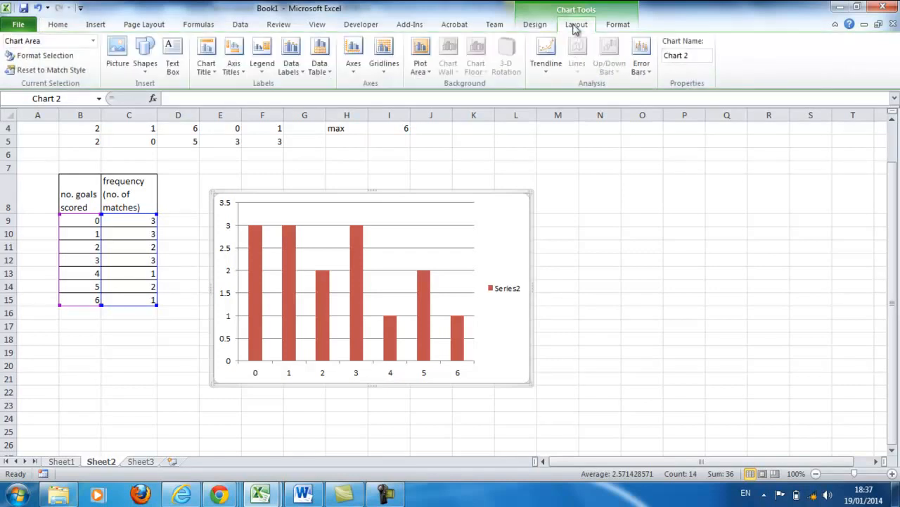
pyautogui.click(262, 64)
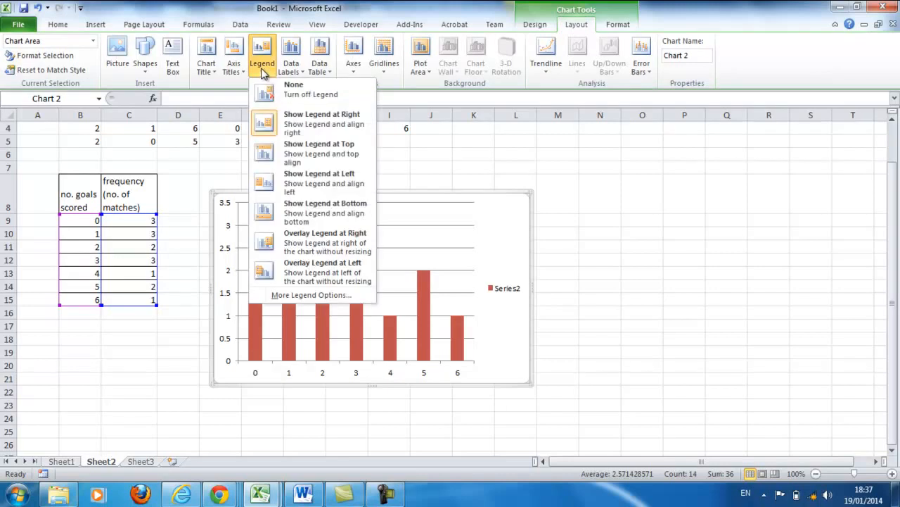
pyautogui.click(269, 83)
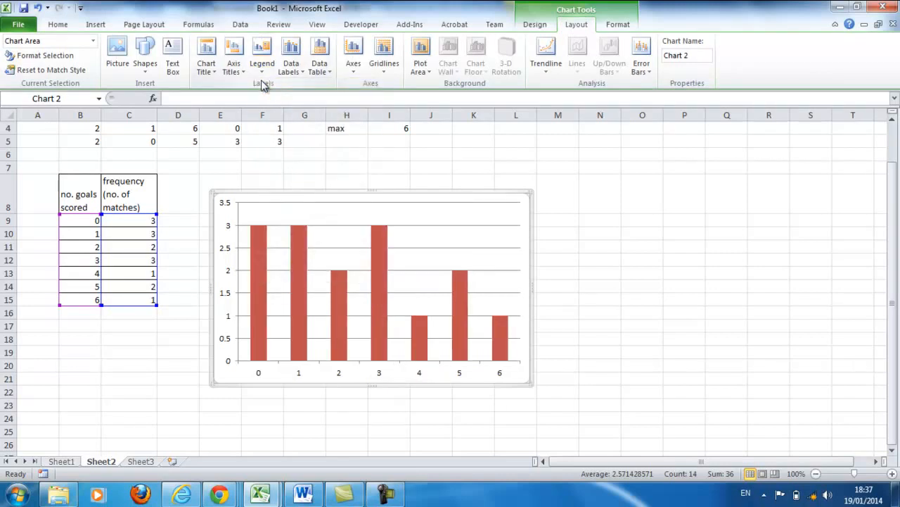
# - Add a horizontal axis title below the axis and a rotated vertical axis title to the chart
pyautogui.click(234, 65)
pyautogui.moveTo(309, 86)
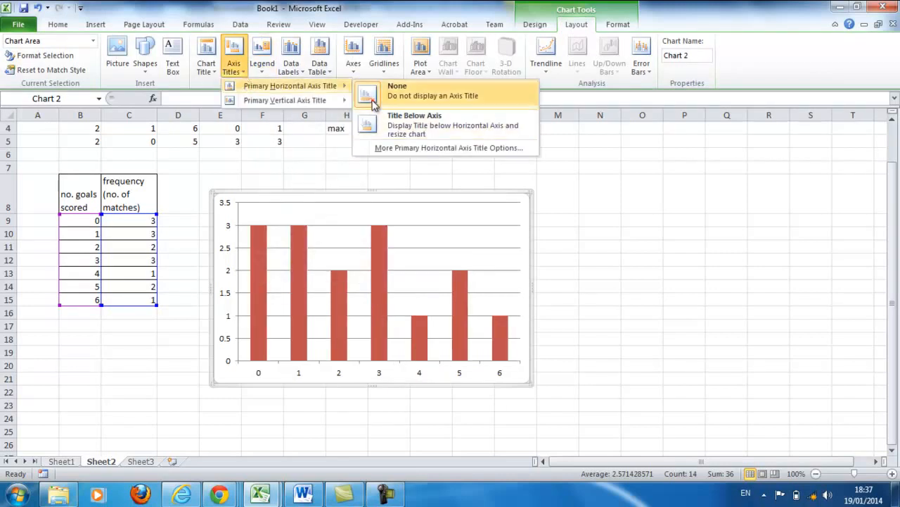
pyautogui.click(366, 123)
pyautogui.click(233, 65)
pyautogui.moveTo(261, 103)
pyautogui.click(431, 152)
# - Add a title above the chart reading "Goals scored by DL United over 15 matches"
pyautogui.click(207, 56)
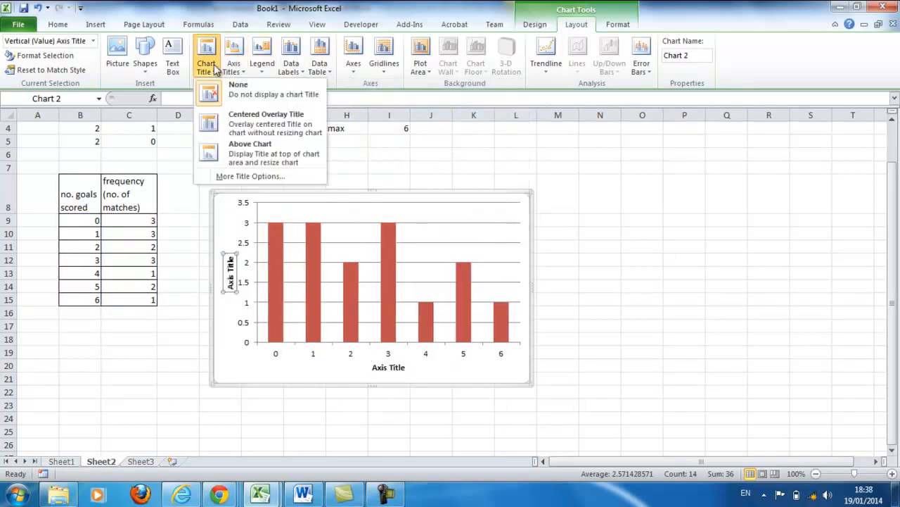
pyautogui.click(236, 156)
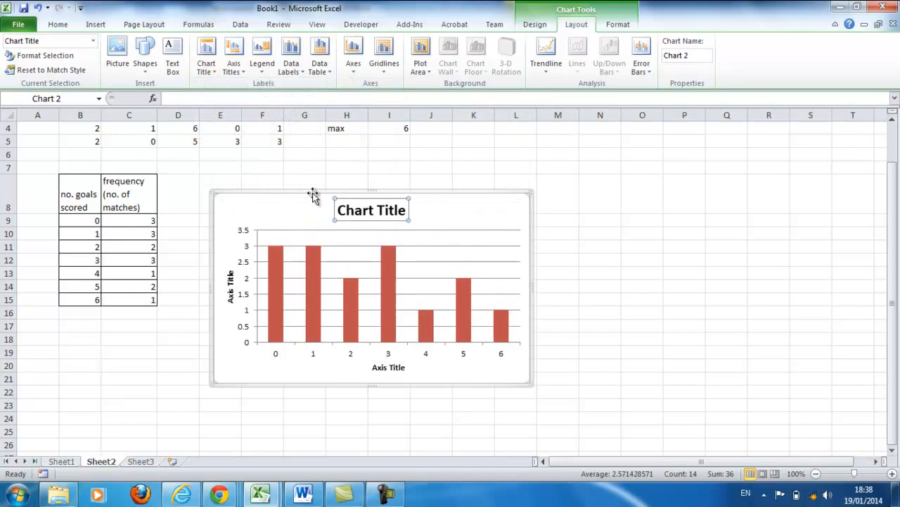
pyautogui.click(369, 210)
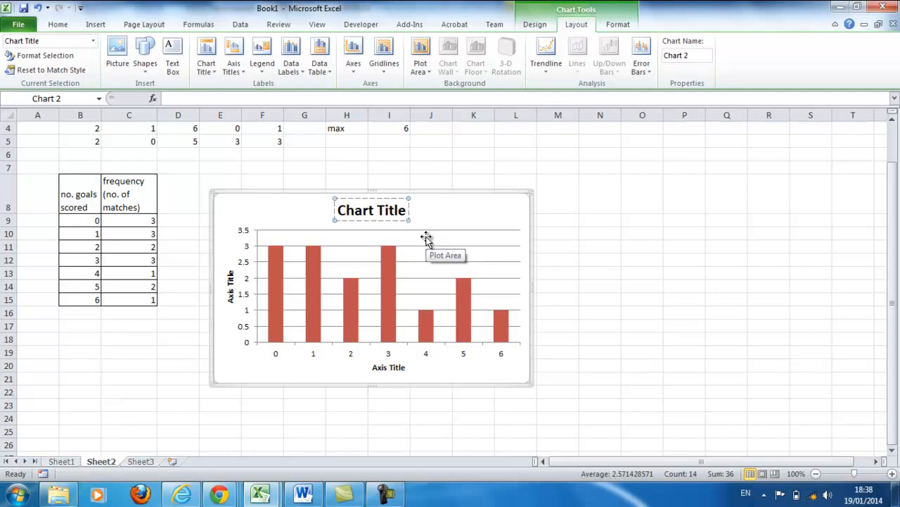
pyautogui.press('BackSpace')
pyautogui.press('BackSpace')
pyautogui.press('BackSpace')
pyautogui.press('BackSpace')
pyautogui.press('BackSpace')
pyautogui.press('BackSpace')
pyautogui.press('BackSpace')
pyautogui.press('BackSpace')
pyautogui.press('BackSpace')
pyautogui.press('BackSpace')
pyautogui.press('BackSpace')
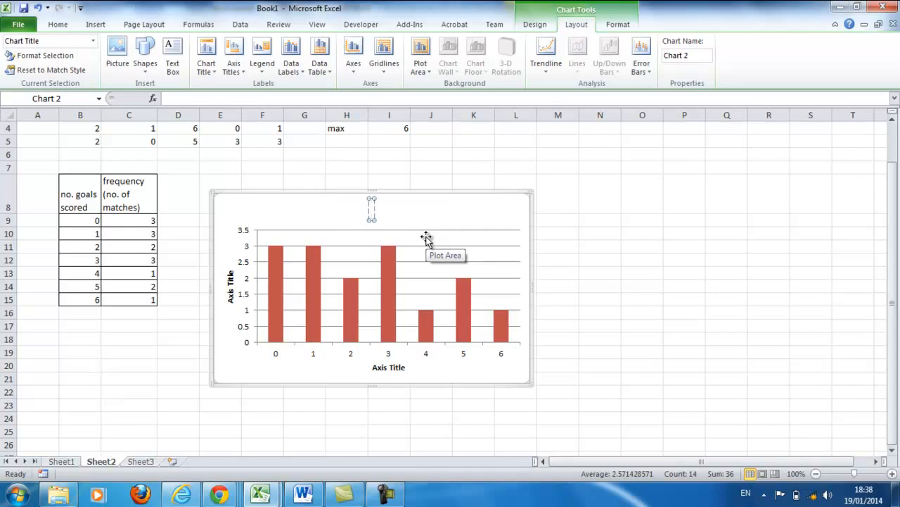
pyautogui.write('Goals')
pyautogui.write(' scroe')
pyautogui.press('BackSpace')
pyautogui.press('BackSpace')
pyautogui.press('BackSpace')
pyautogui.write('ored')
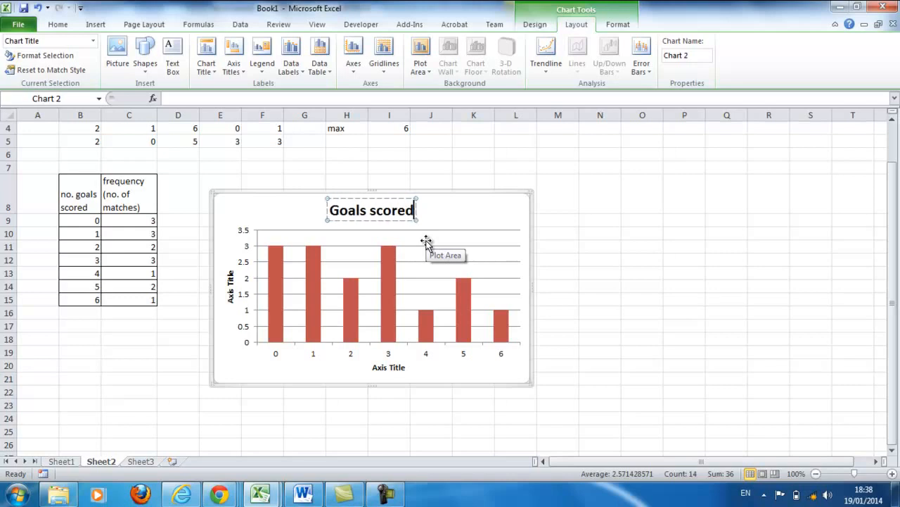
pyautogui.write(' by D')
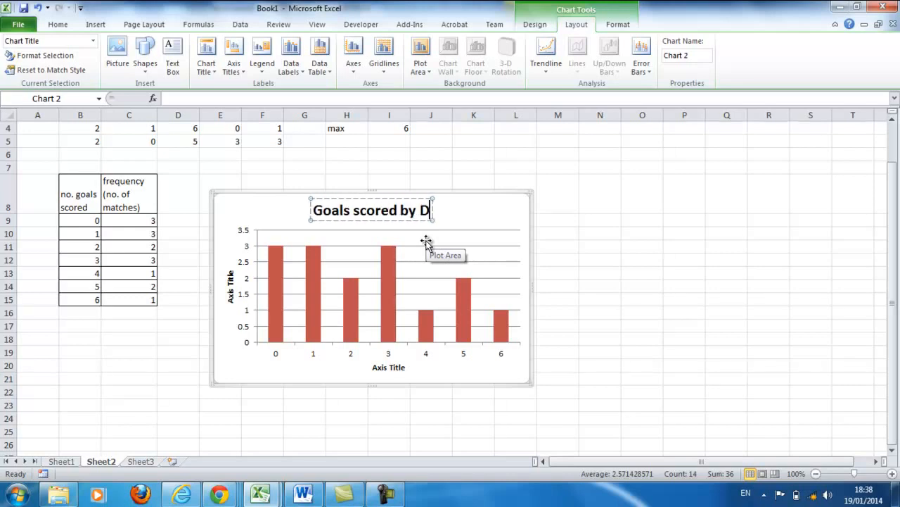
pyautogui.write('L')
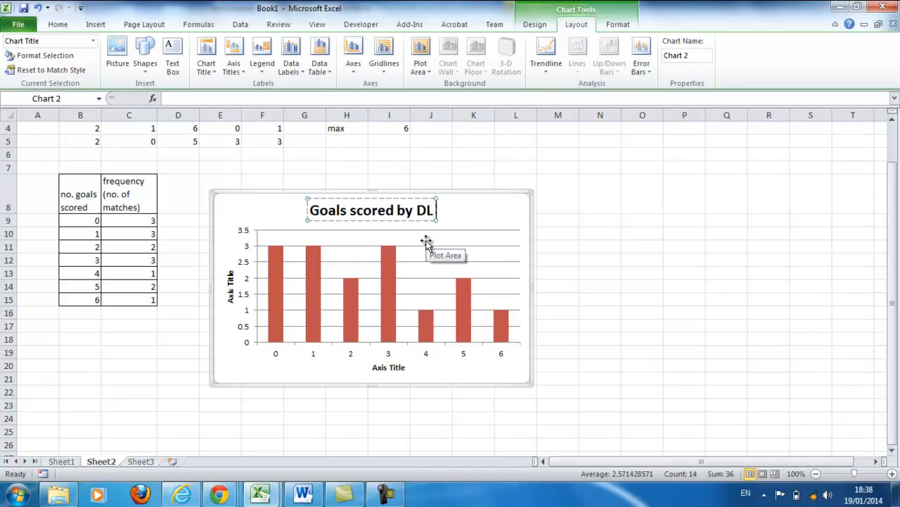
pyautogui.write(' United')
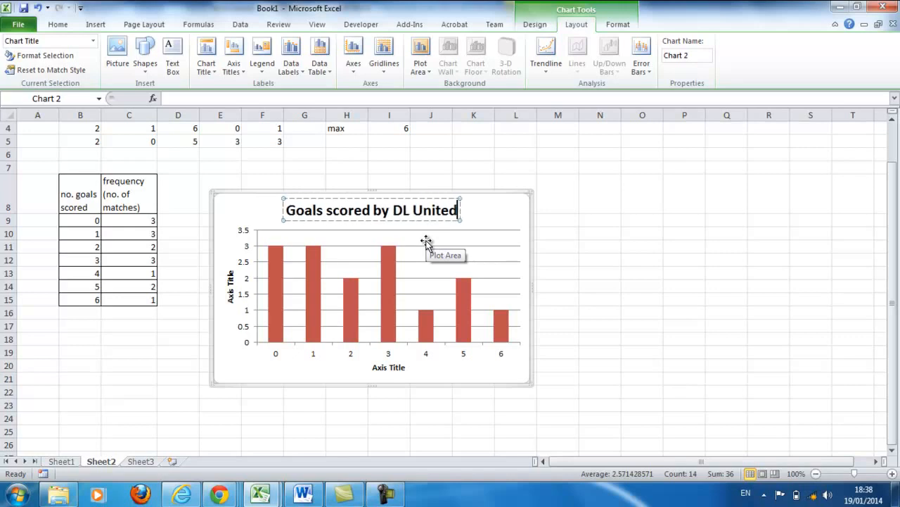
pyautogui.write(' over ')
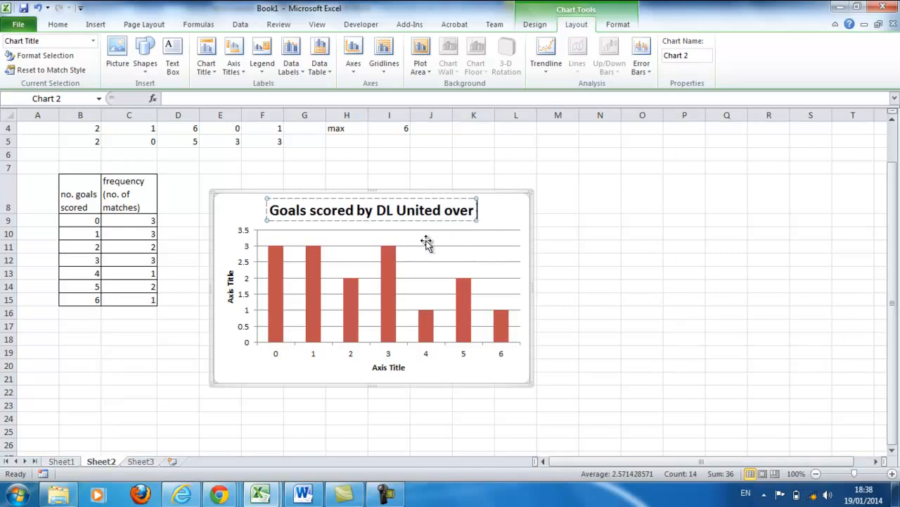
pyautogui.write('15 mat')
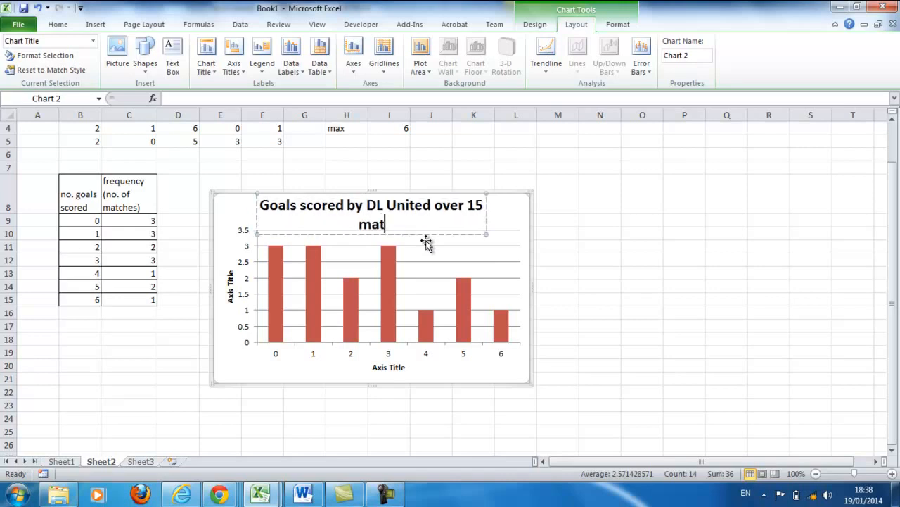
pyautogui.write('ches')
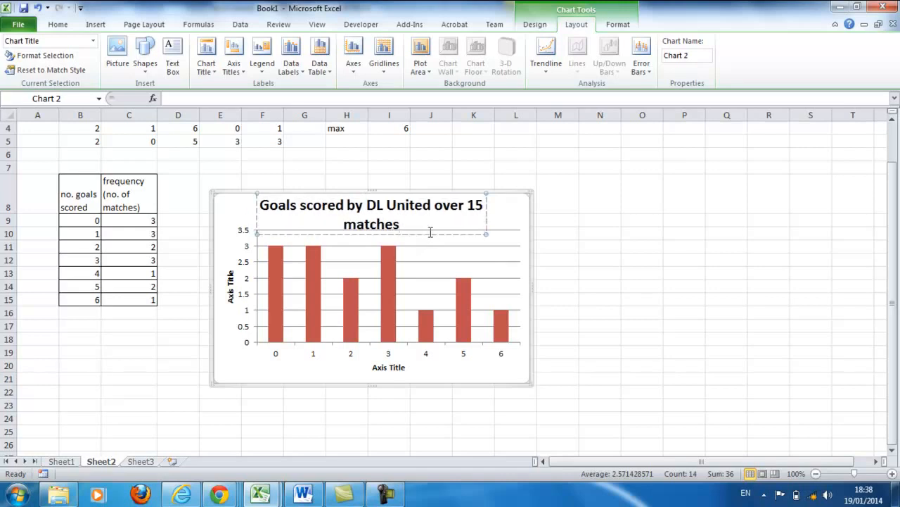
# - Expand the abbreviation "DL" in the chart title to "Dun Laoghaire"
pyautogui.click(379, 204)
pyautogui.write('un')
pyautogui.click(398, 204)
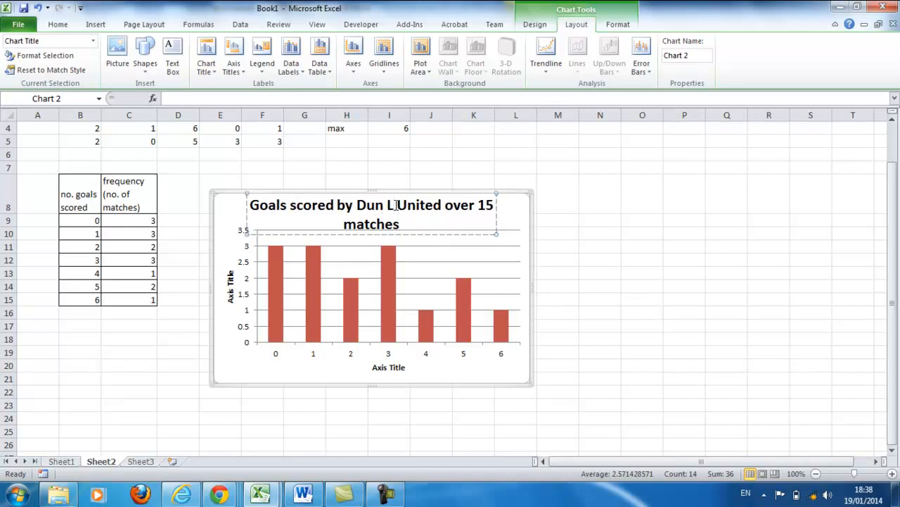
pyautogui.write('aoghair')
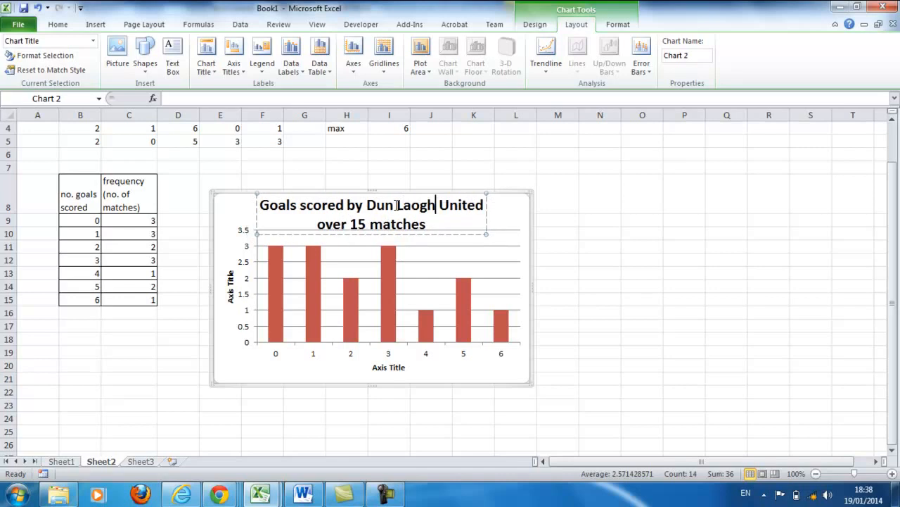
pyautogui.write('e')
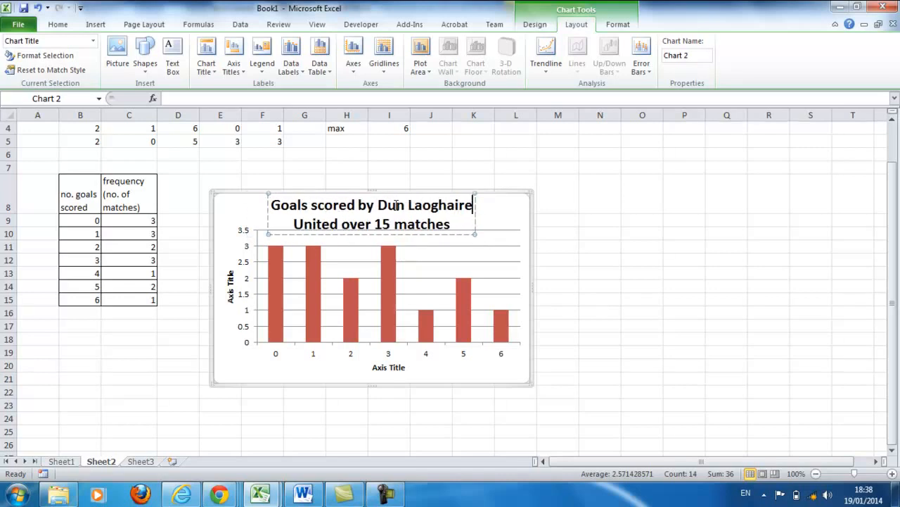
pyautogui.click(598, 272)
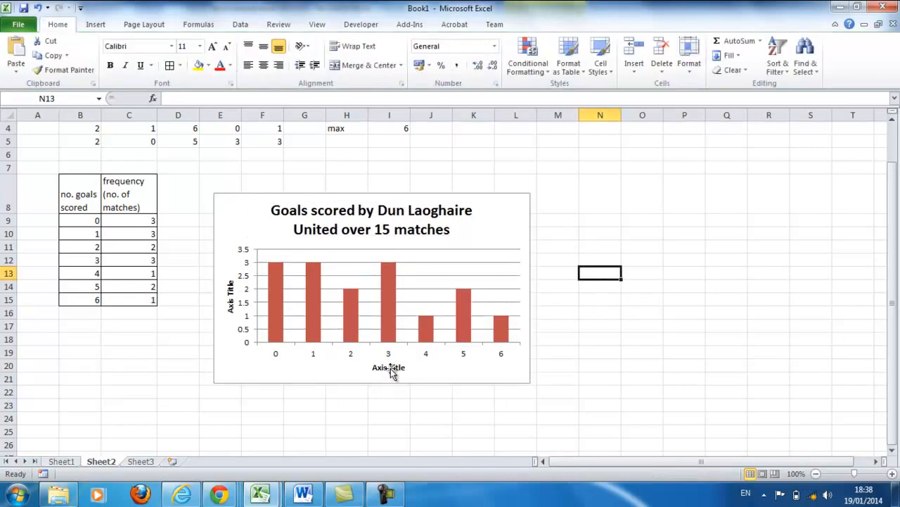
# - Replace the placeholder text of the horizontal axis title with "no. goals scored"
pyautogui.doubleClick(392, 370)
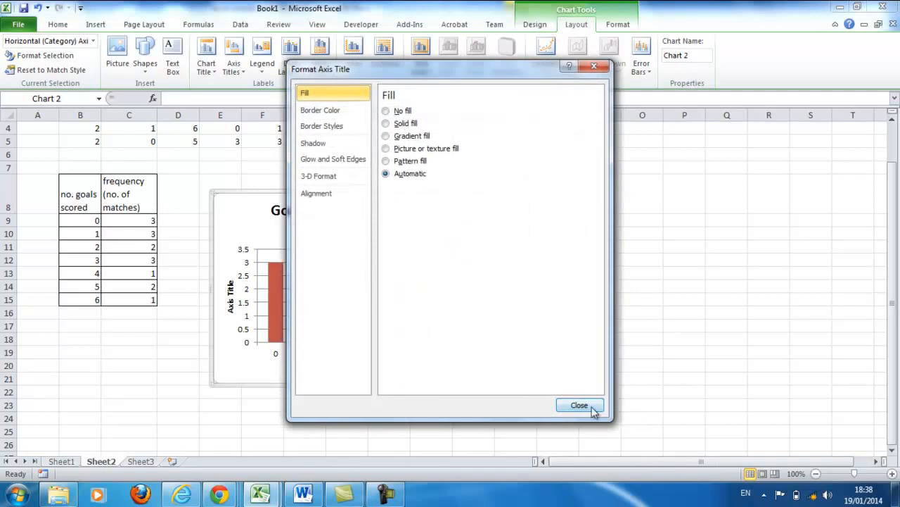
pyautogui.click(579, 405)
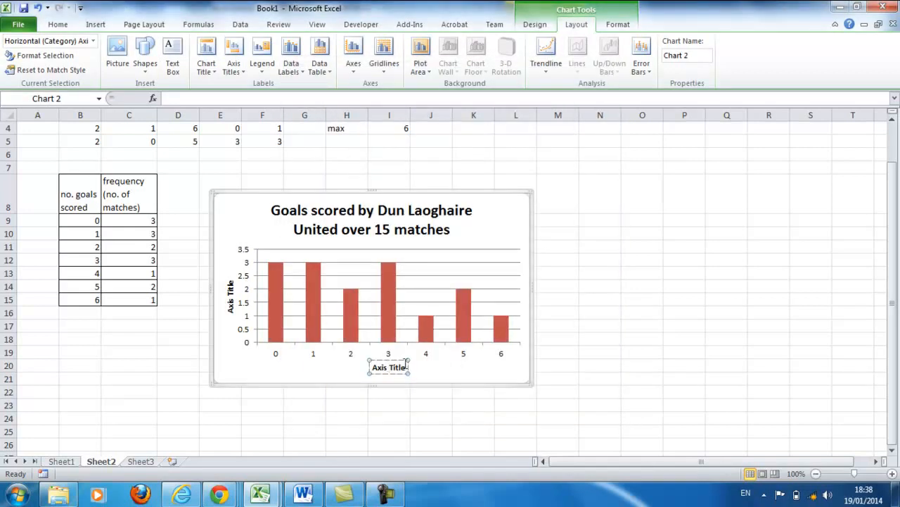
pyautogui.press('BackSpace')
pyautogui.press('BackSpace')
pyautogui.press('BackSpace')
pyautogui.press('BackSpace')
pyautogui.press('BackSpace')
pyautogui.press('BackSpace')
pyautogui.press('BackSpace')
pyautogui.press('BackSpace')
pyautogui.press('BackSpace')
pyautogui.press('BackSpace')
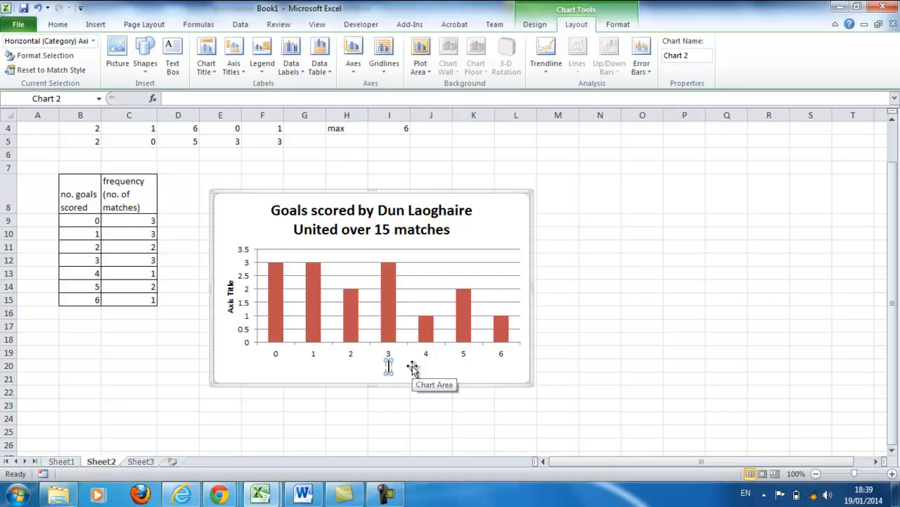
pyautogui.write('no. goals scor')
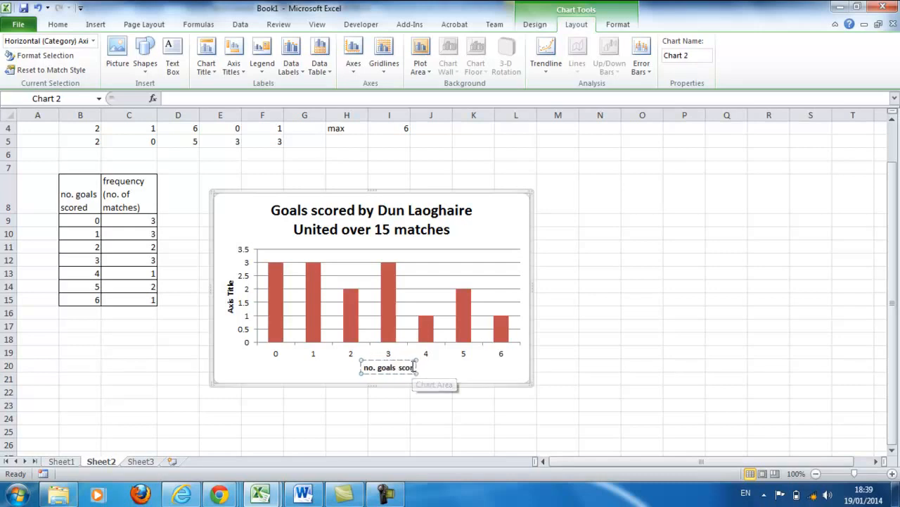
pyautogui.write('ed')
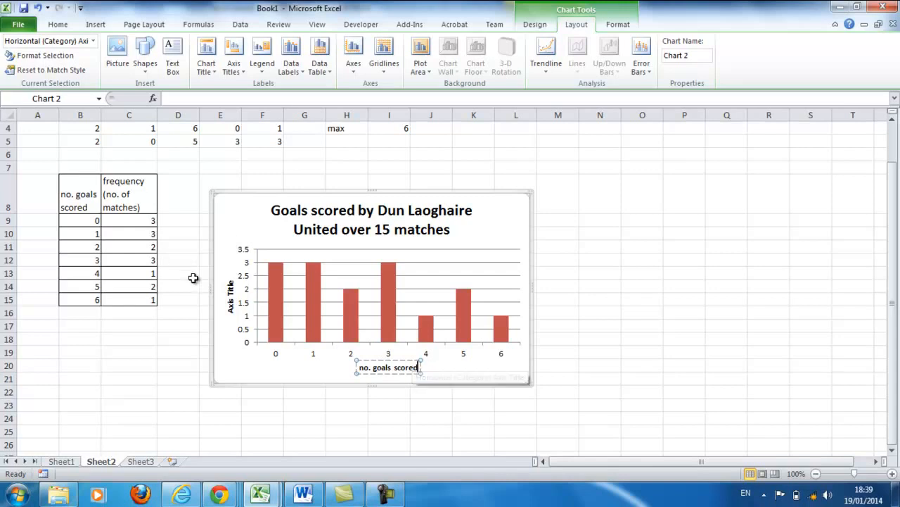
# - Replace the placeholder text of the vertical axis title with "frequency (no. matches)"
pyautogui.click(230, 287)
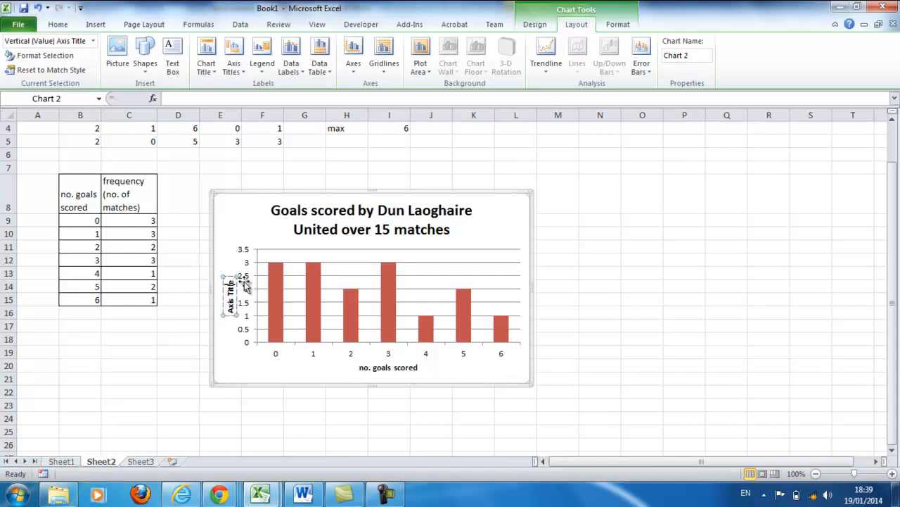
pyautogui.press('BackSpace')
pyautogui.press('BackSpace')
pyautogui.press('BackSpace')
pyautogui.press('BackSpace')
pyautogui.press('BackSpace')
pyautogui.press('BackSpace')
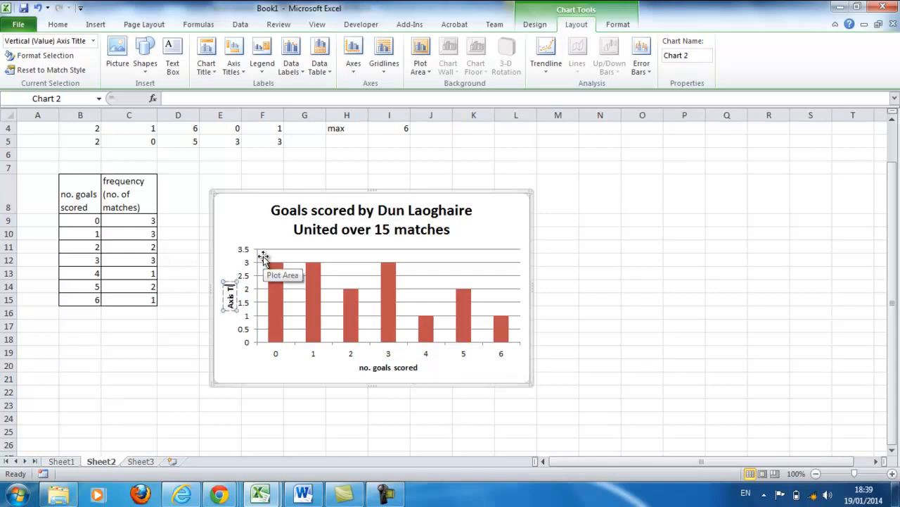
pyautogui.press('BackSpace')
pyautogui.press('BackSpace')
pyautogui.press('BackSpace')
pyautogui.press('BackSpace')
pyautogui.write('frequ')
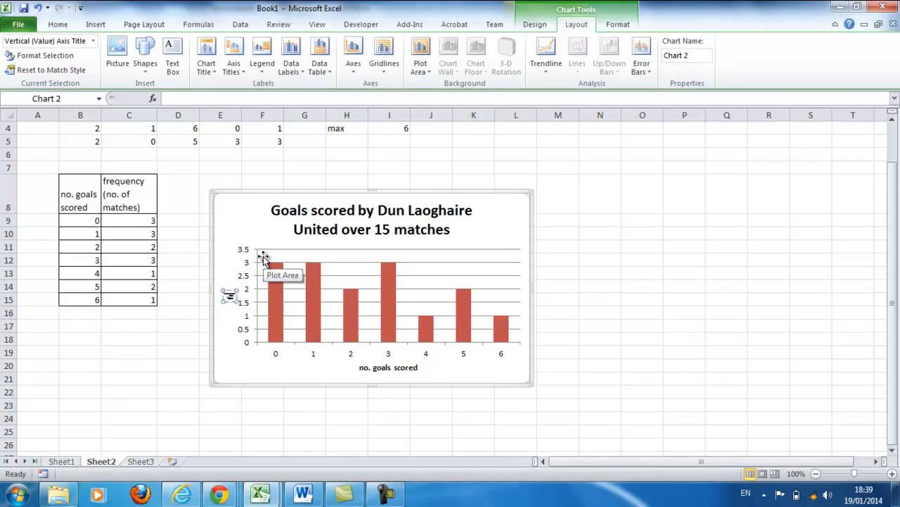
pyautogui.write('ency (no. matches)')
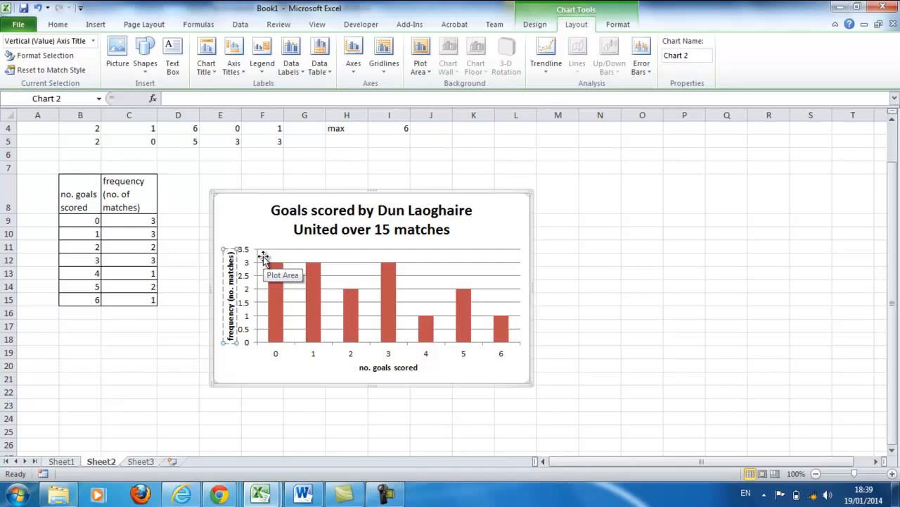
pyautogui.click(598, 322)
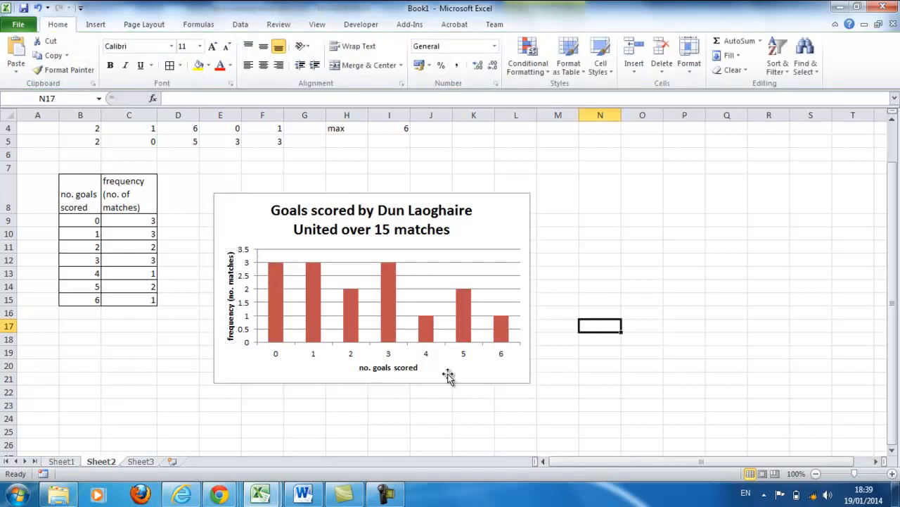
# - Set the gap width of the chart's data series to No Gap so adjacent columns touch
pyautogui.click(386, 325)
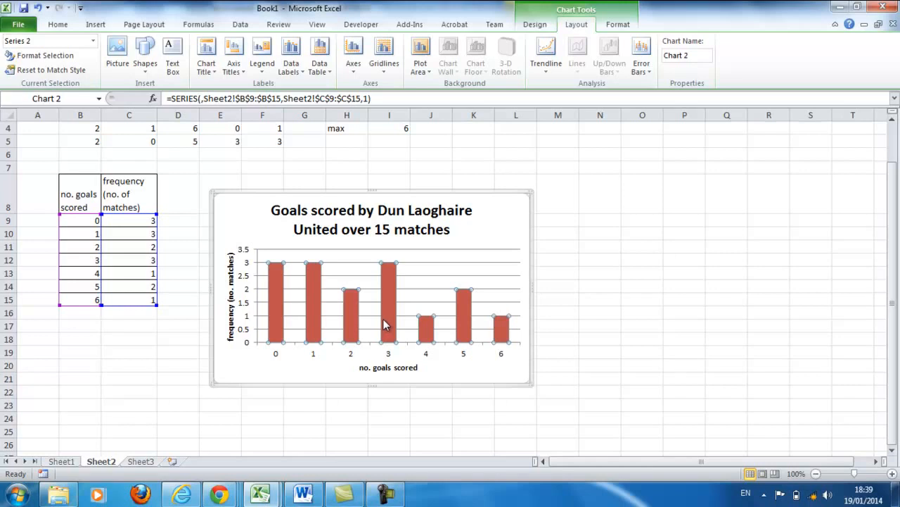
pyautogui.rightClick(385, 324)
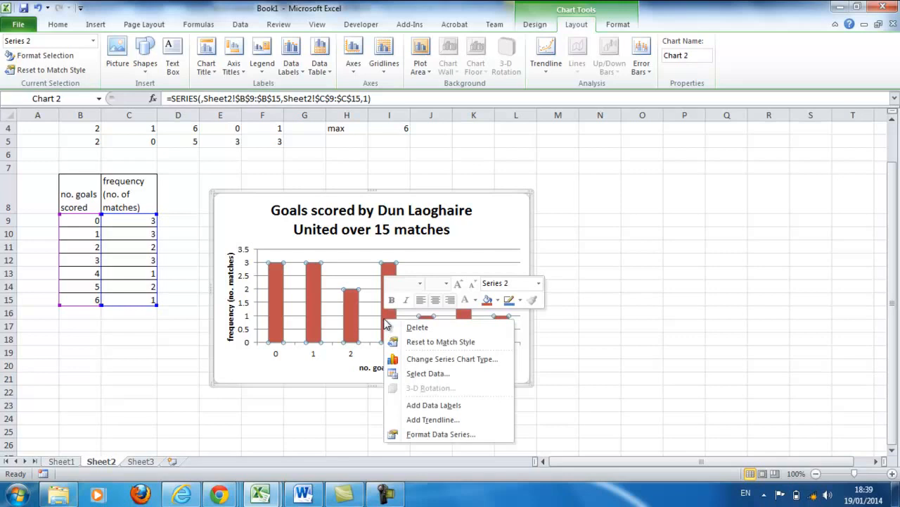
pyautogui.click(423, 434)
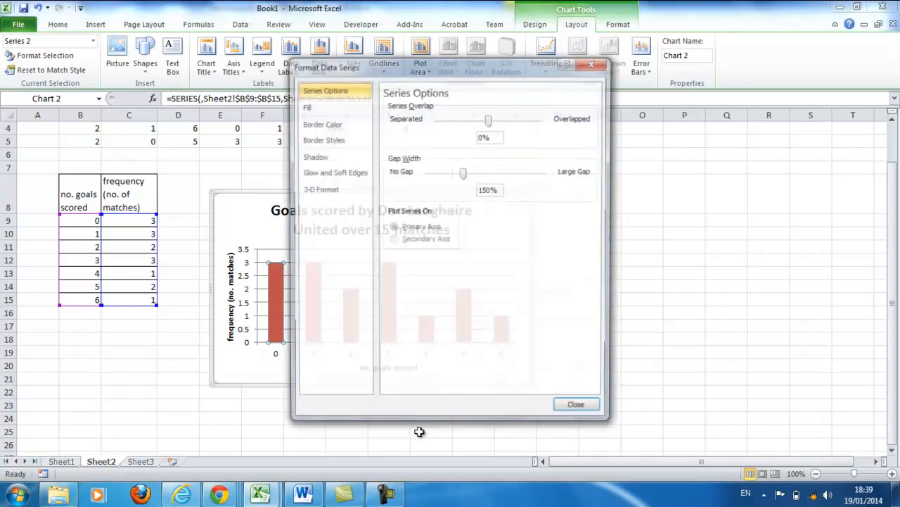
pyautogui.moveTo(464, 171); pyautogui.dragTo(427, 171)
pyautogui.click(590, 412)
pyautogui.click(589, 408)
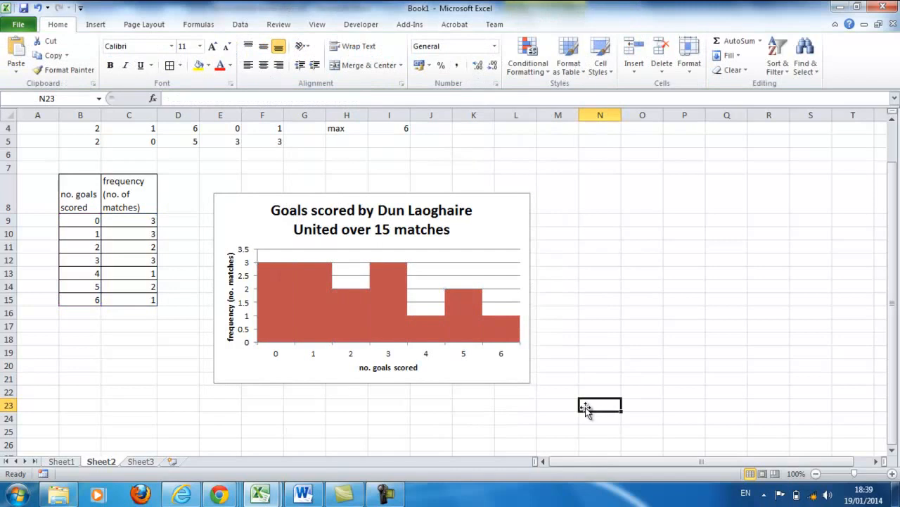
pyautogui.click(494, 372)
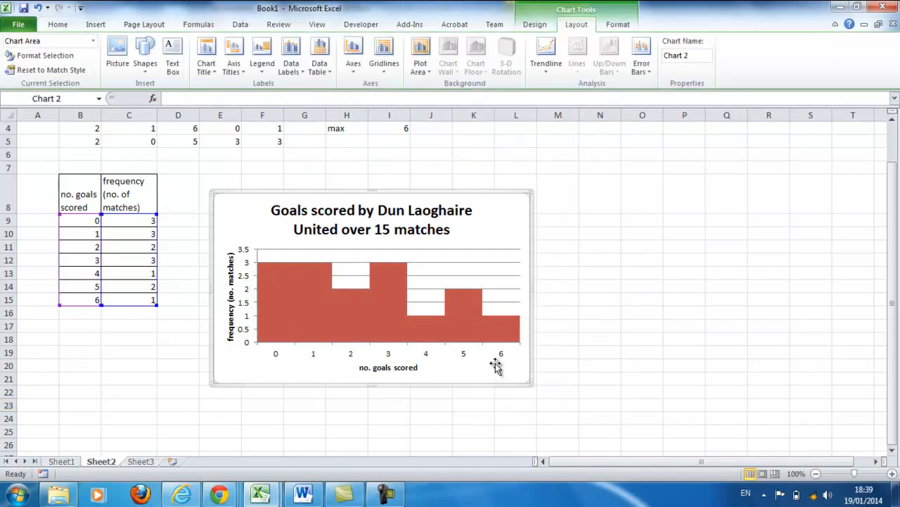